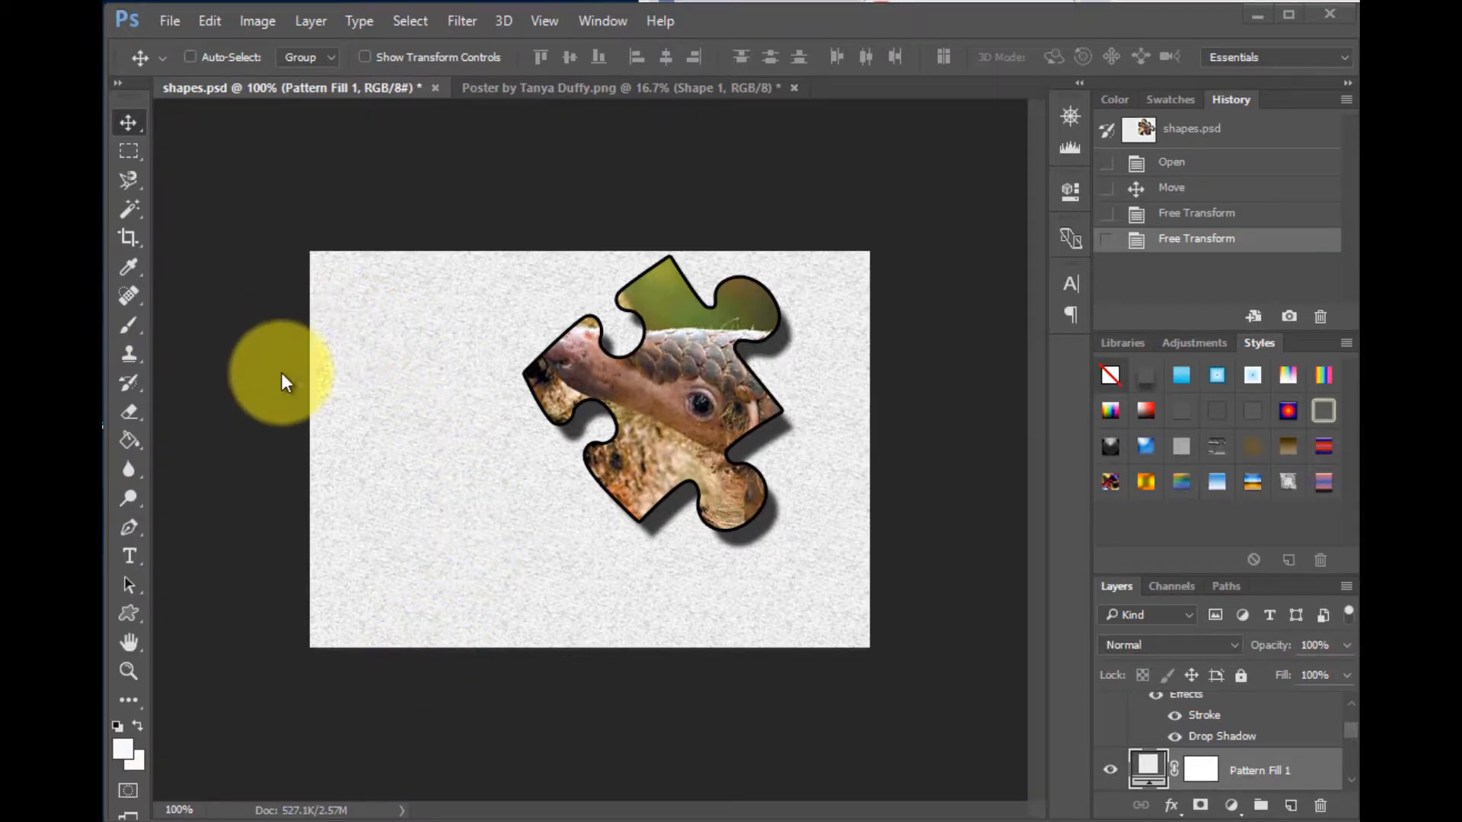
- Open the image file Sunda Pangolin2
click(178, 22)
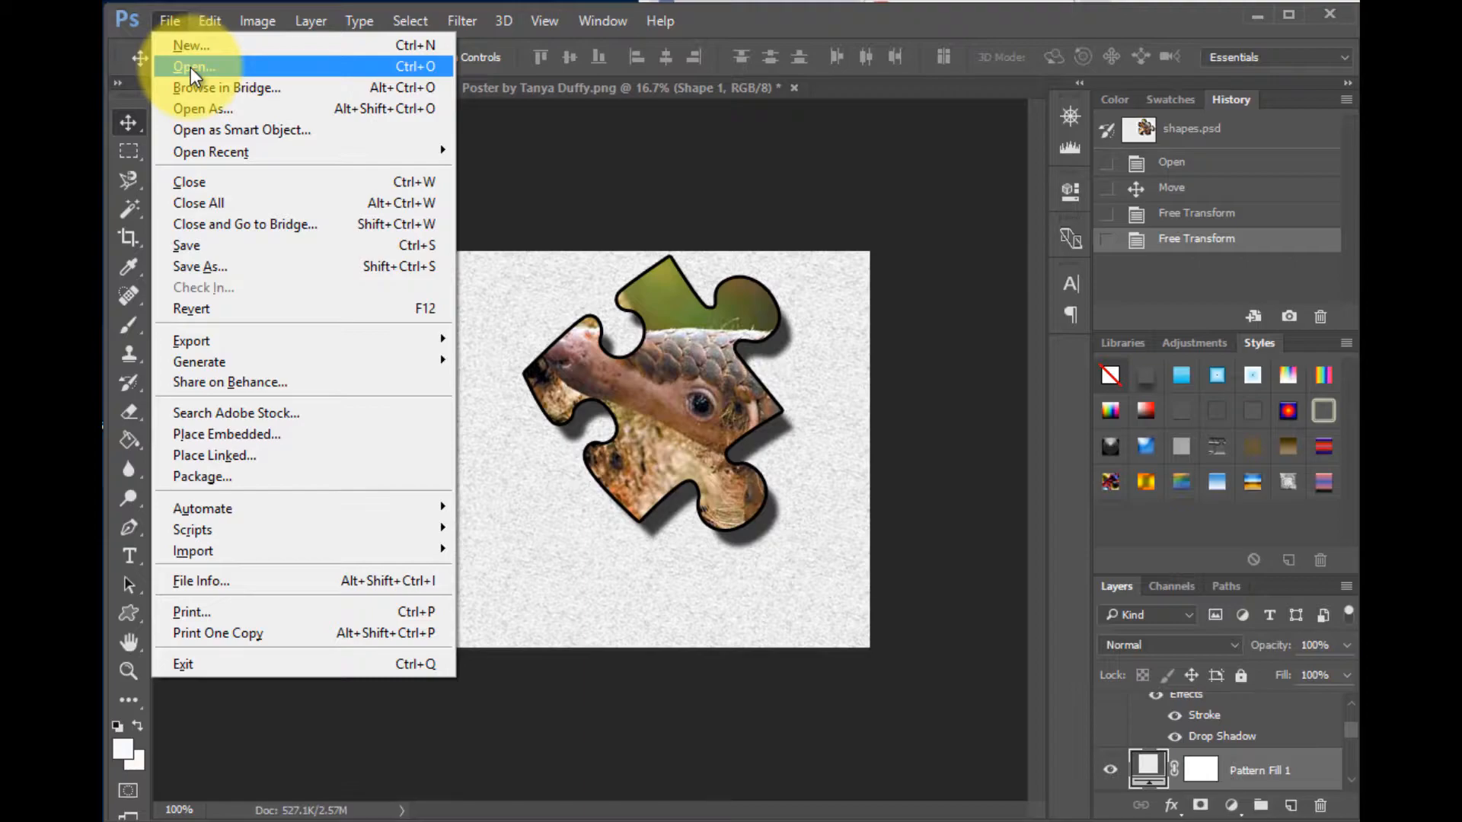
click(191, 67)
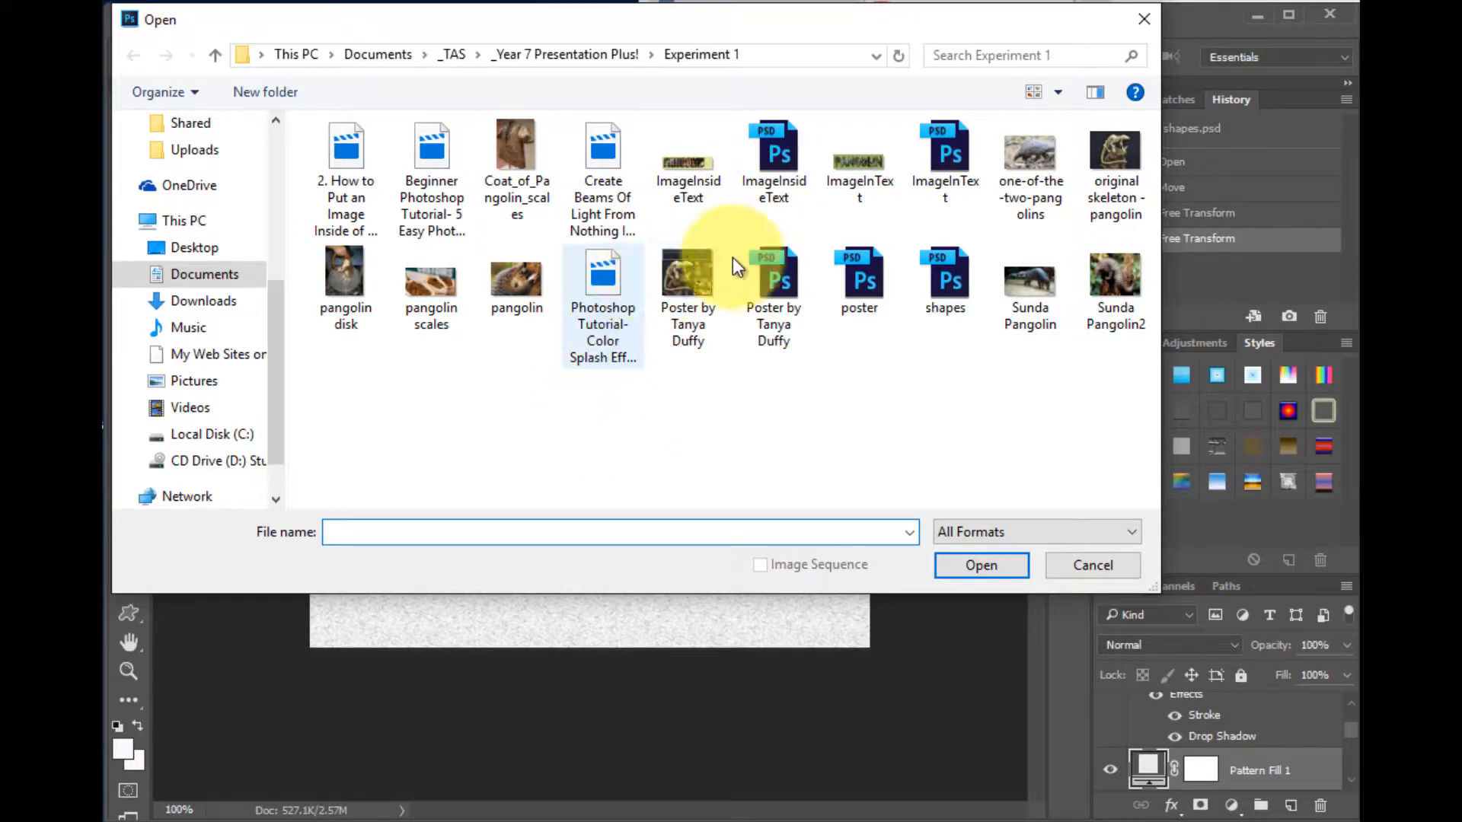
click(1109, 276)
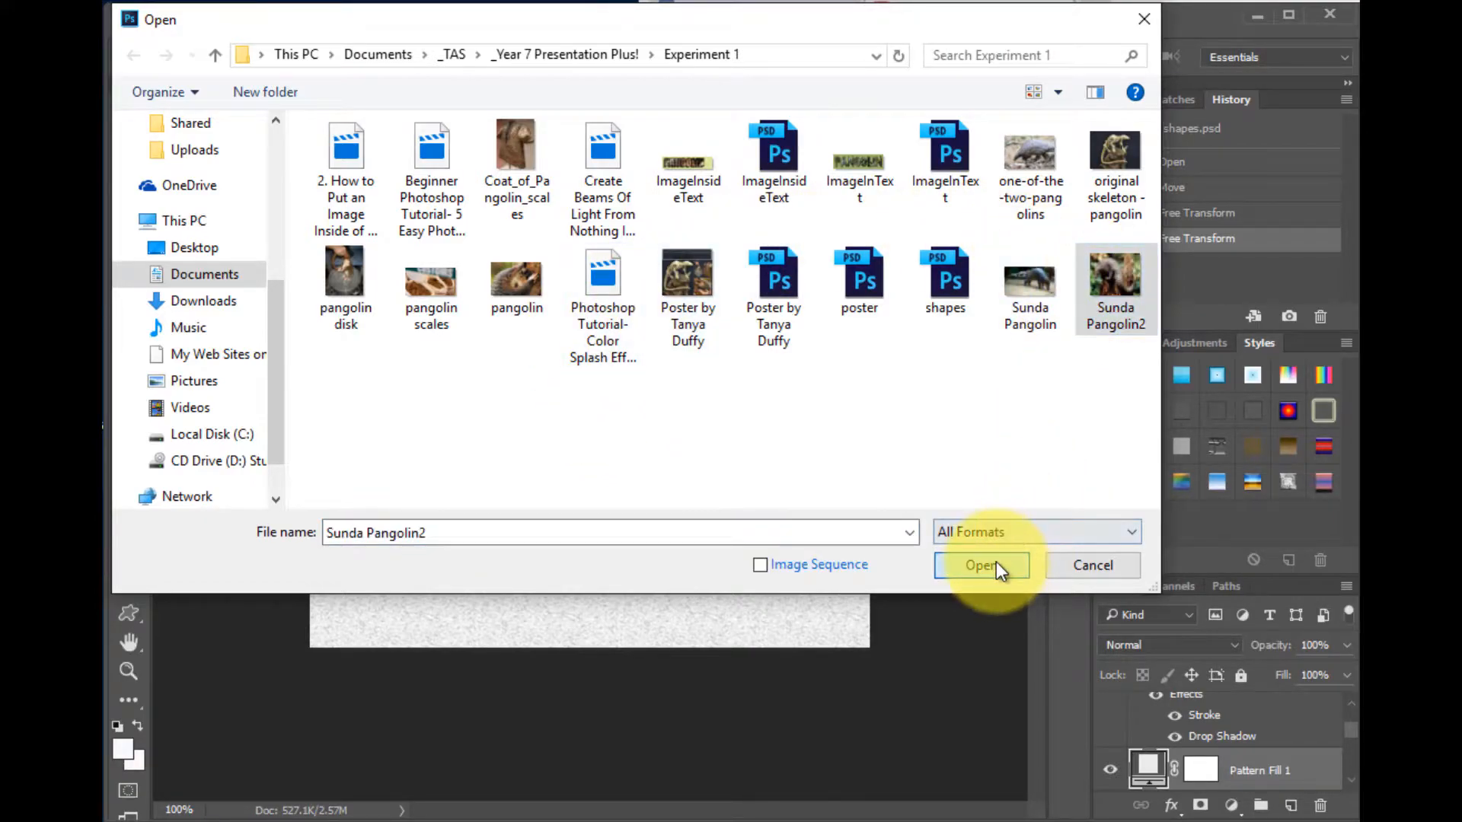
click(994, 561)
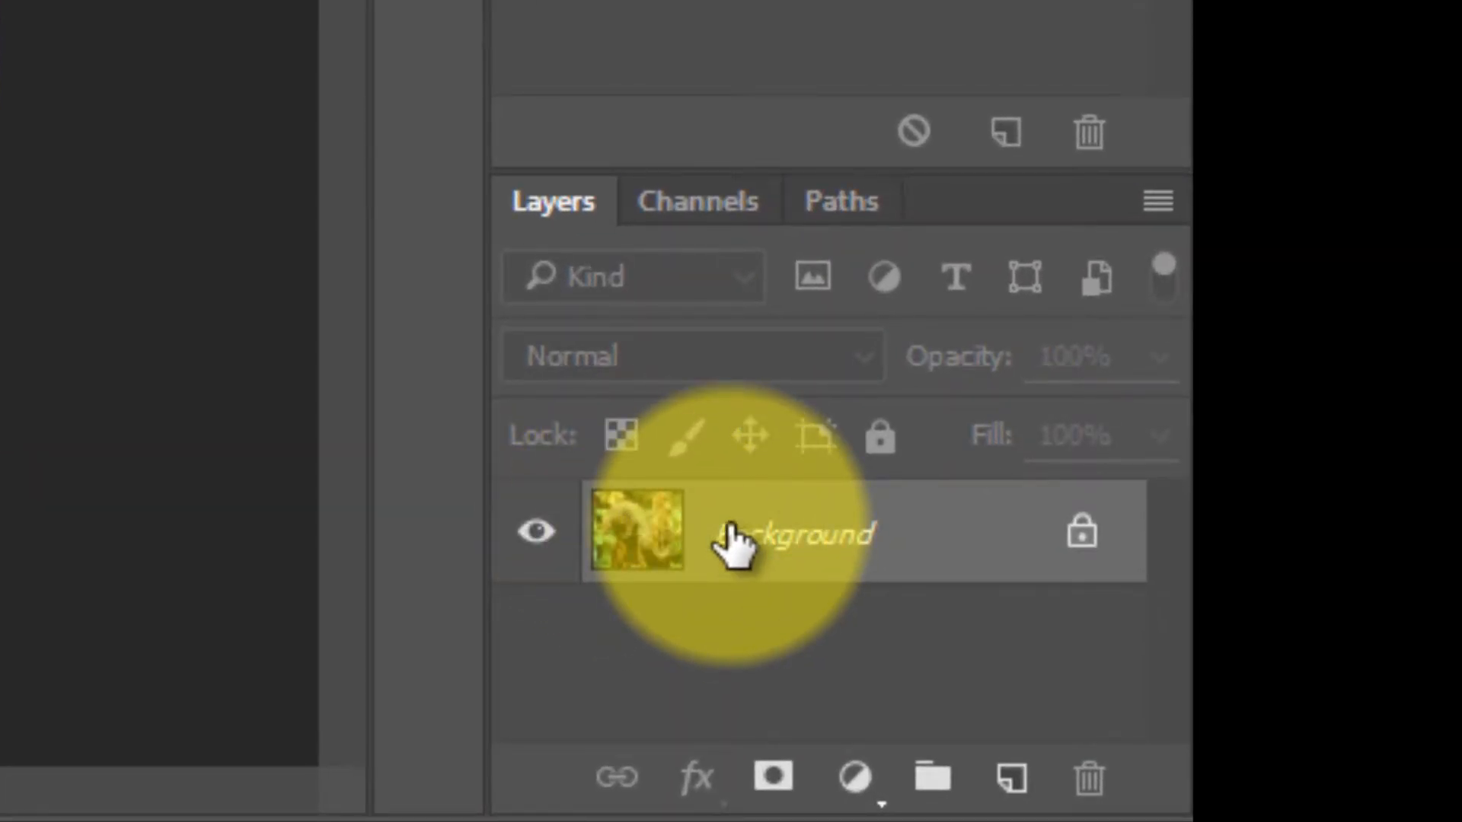
- Duplicate the Background layer, naming the copy Pangolin
right_click(727, 531)
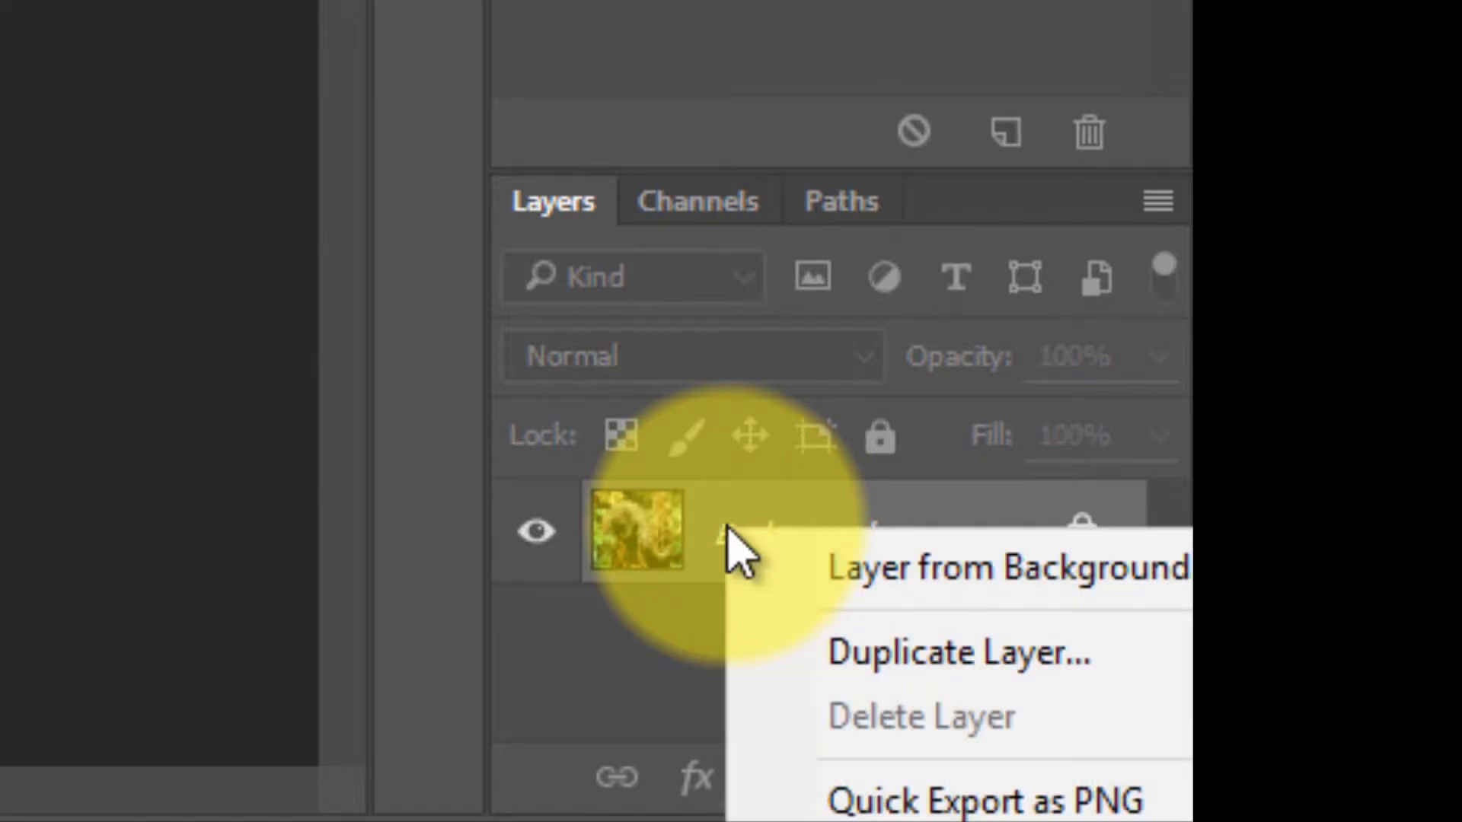
click(861, 664)
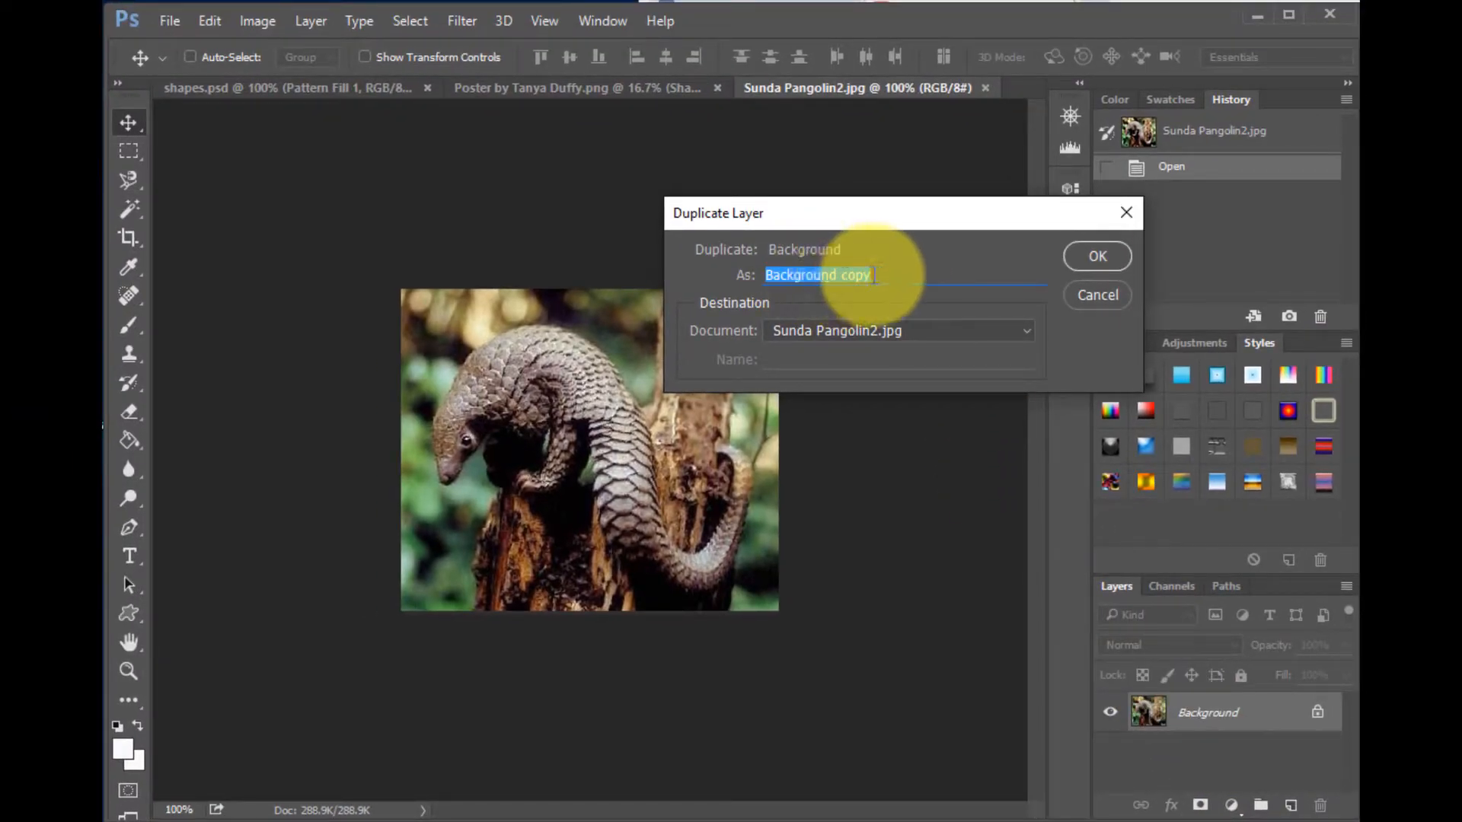
text(Pangolin)
key(Return)
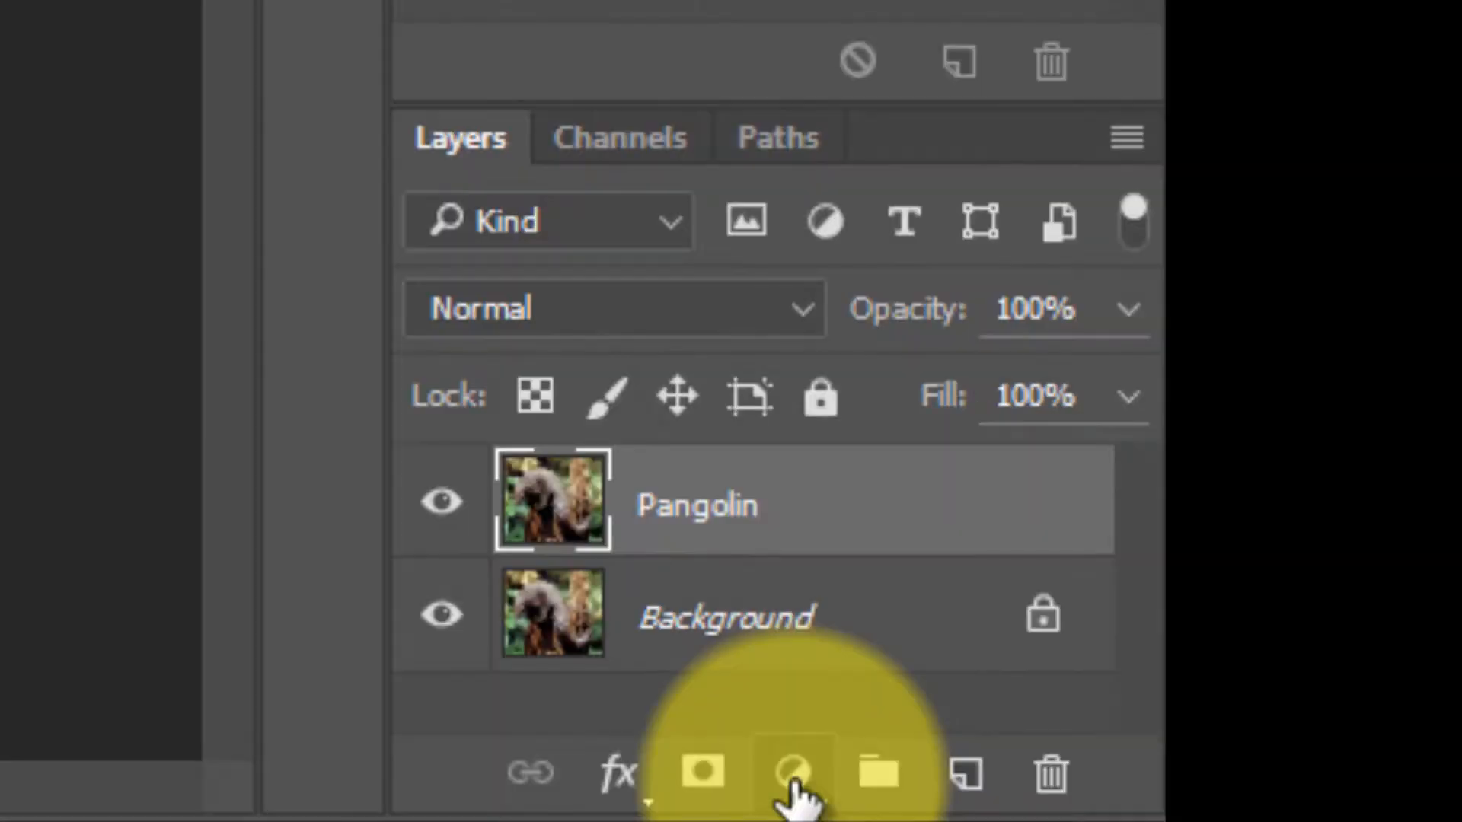
- Add a Pattern Fill layer using the grey textured noise pattern at 100% scale
click(1231, 805)
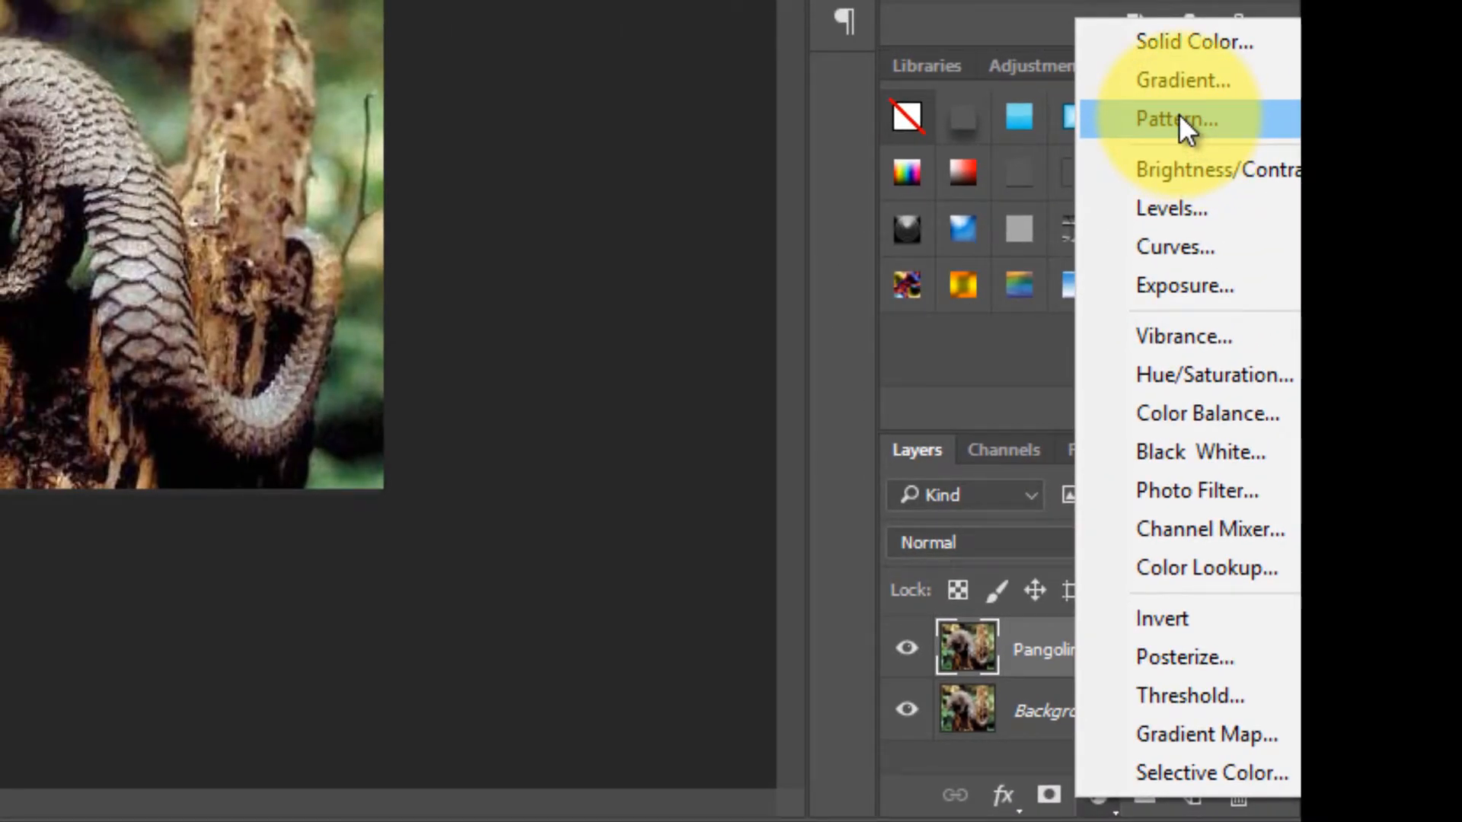
click(1178, 118)
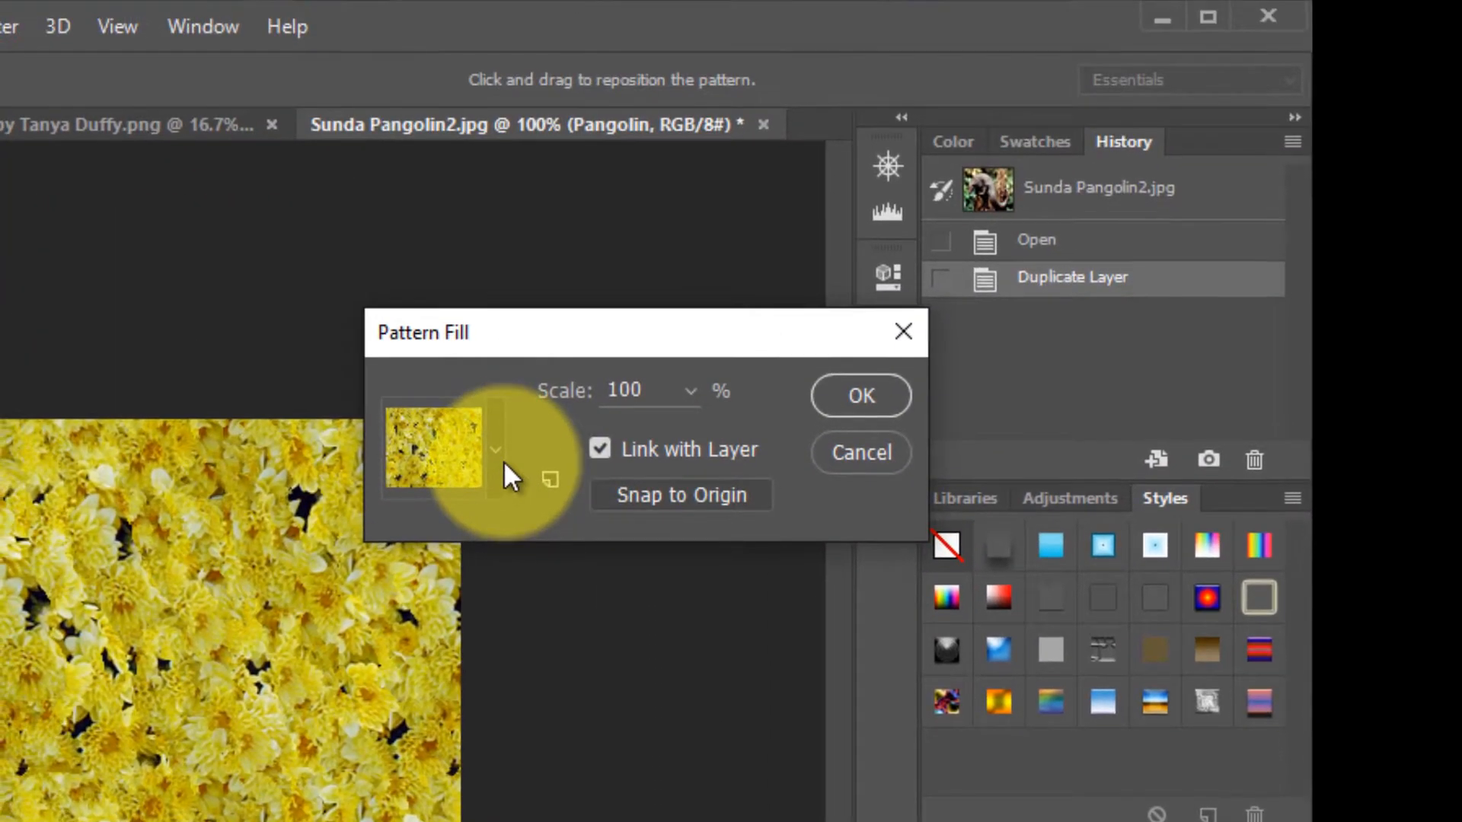
click(453, 188)
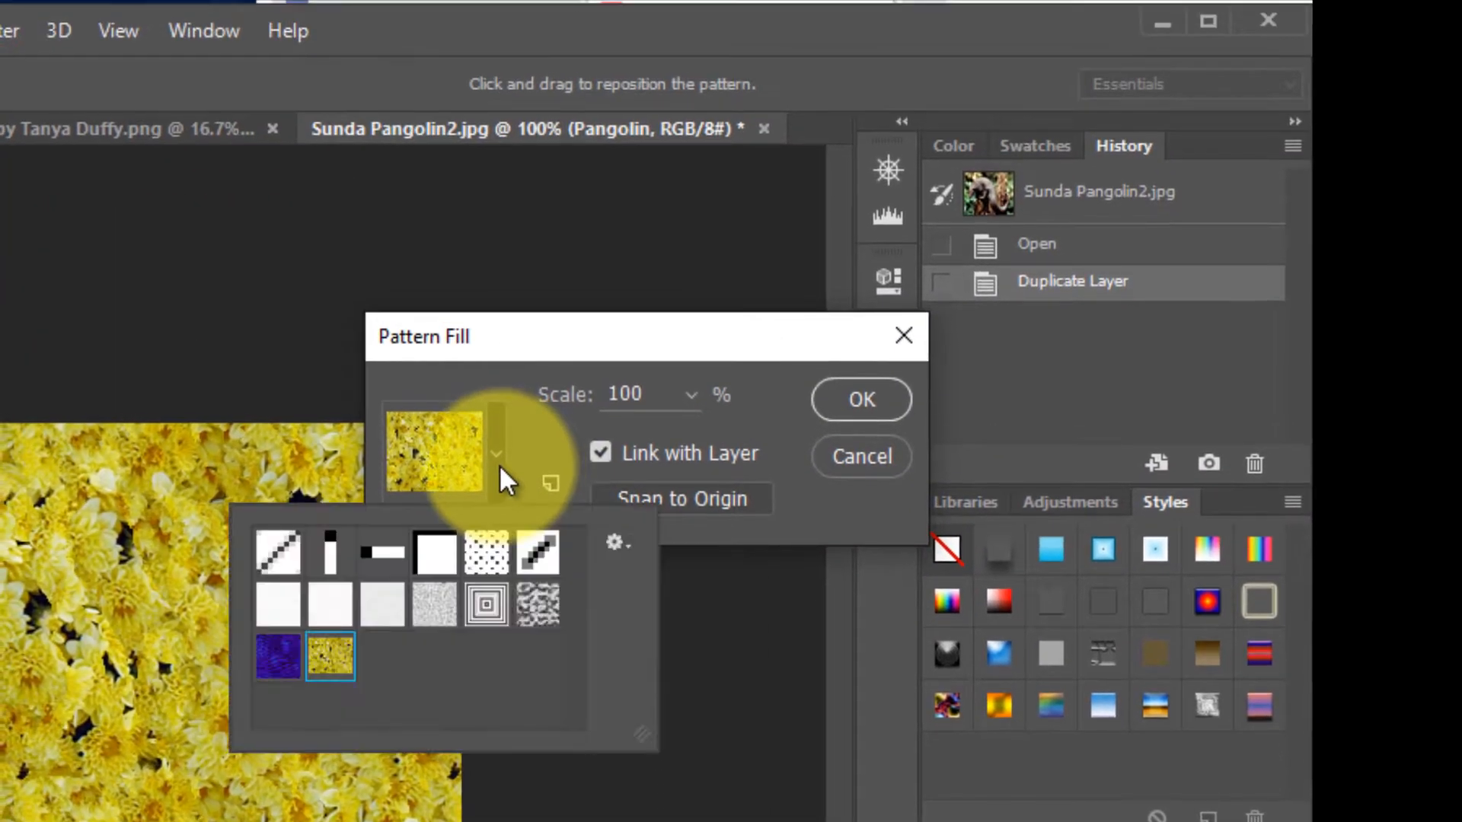
click(451, 284)
click(497, 475)
click(496, 470)
click(329, 602)
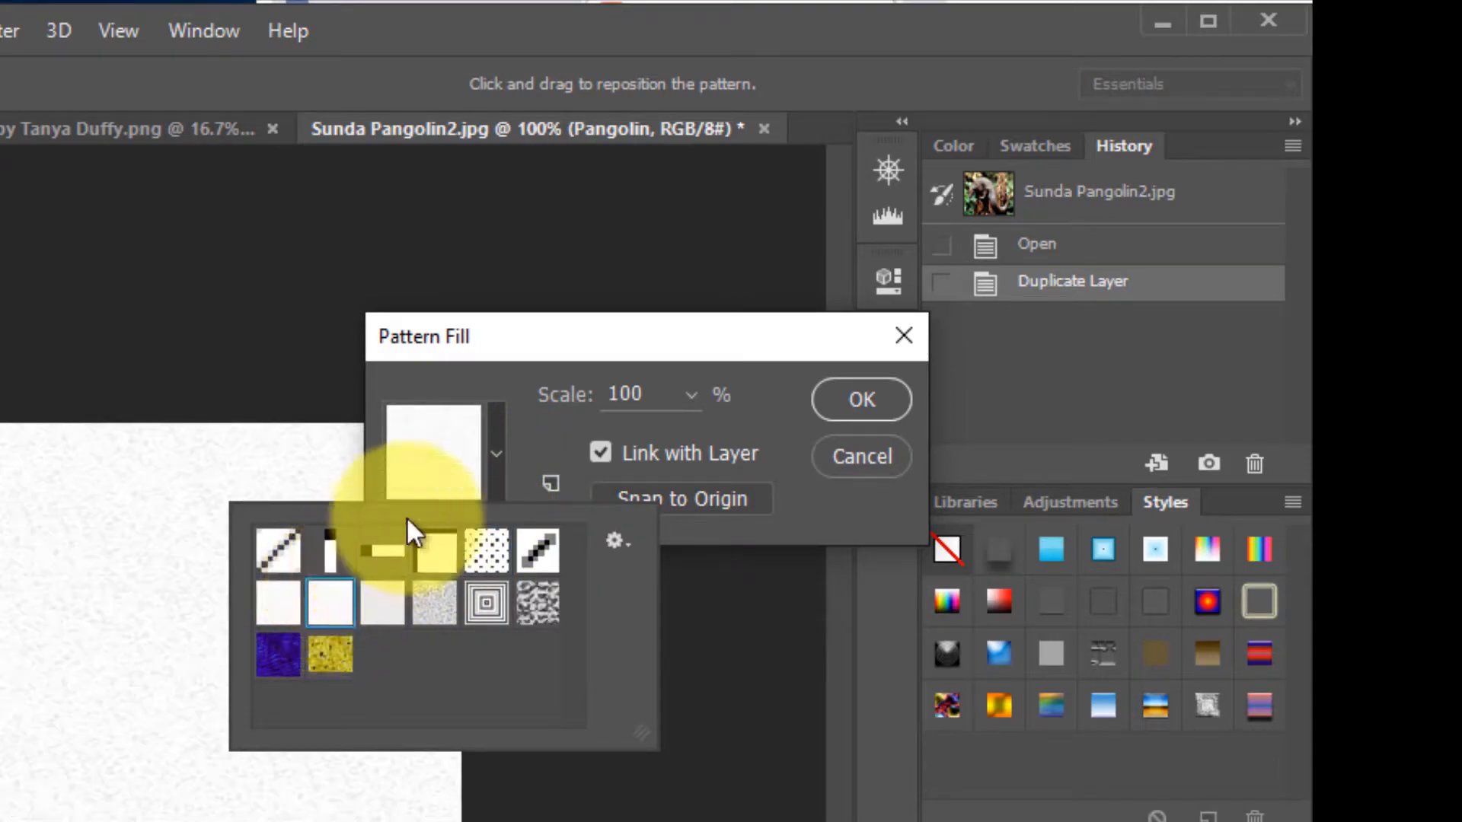
click(495, 472)
click(491, 475)
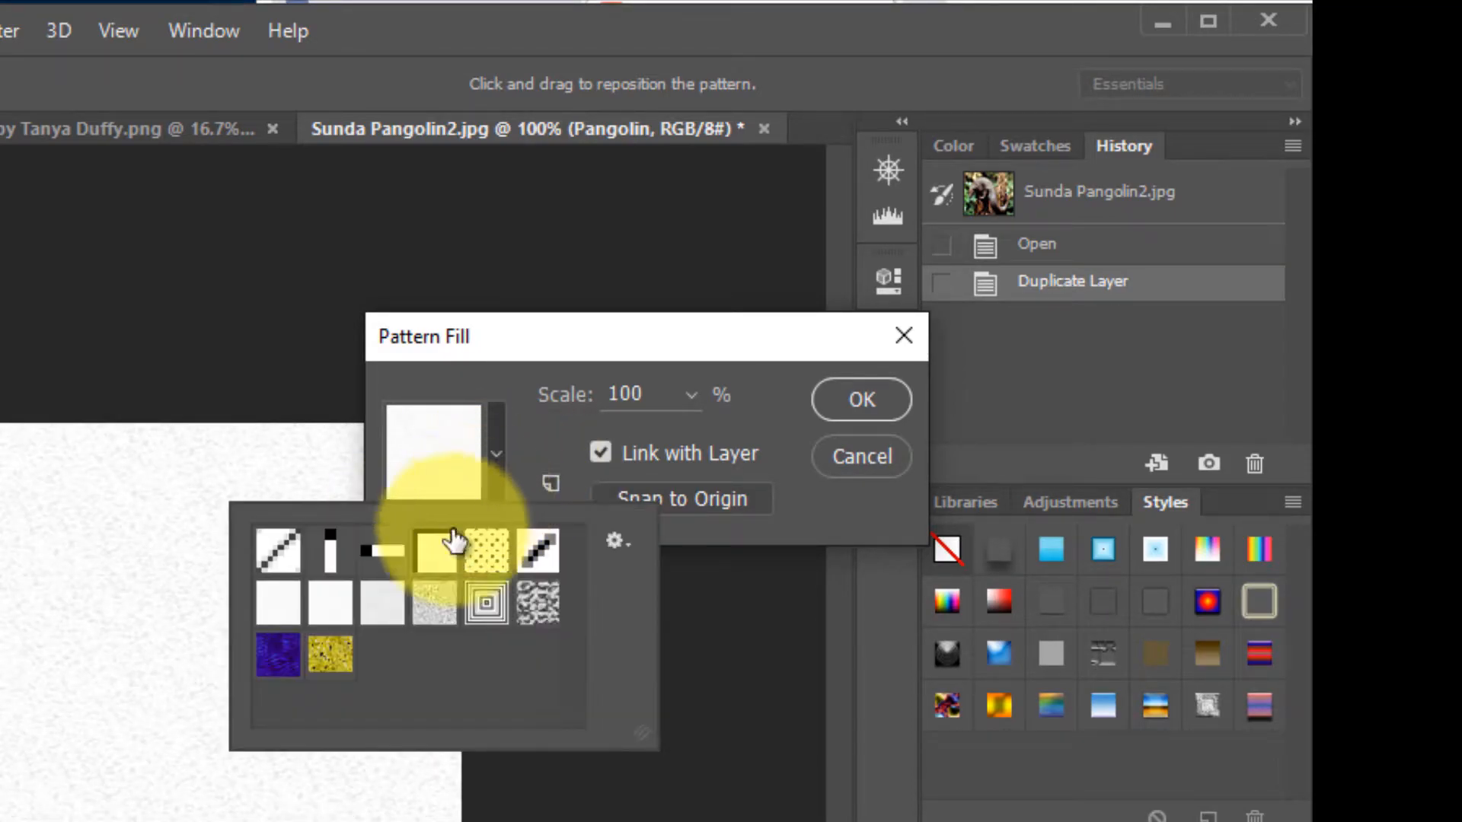
click(428, 606)
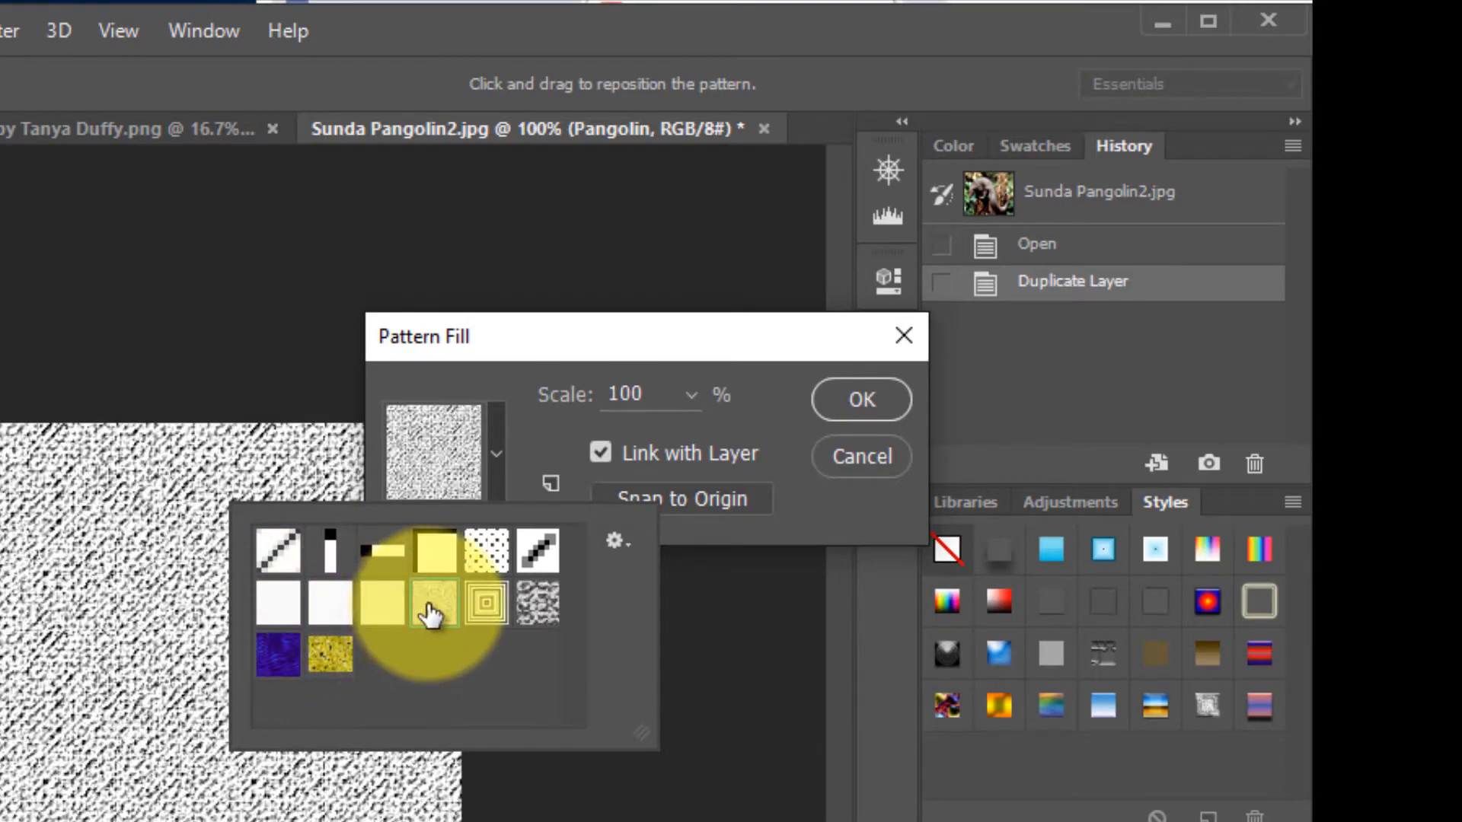
click(814, 402)
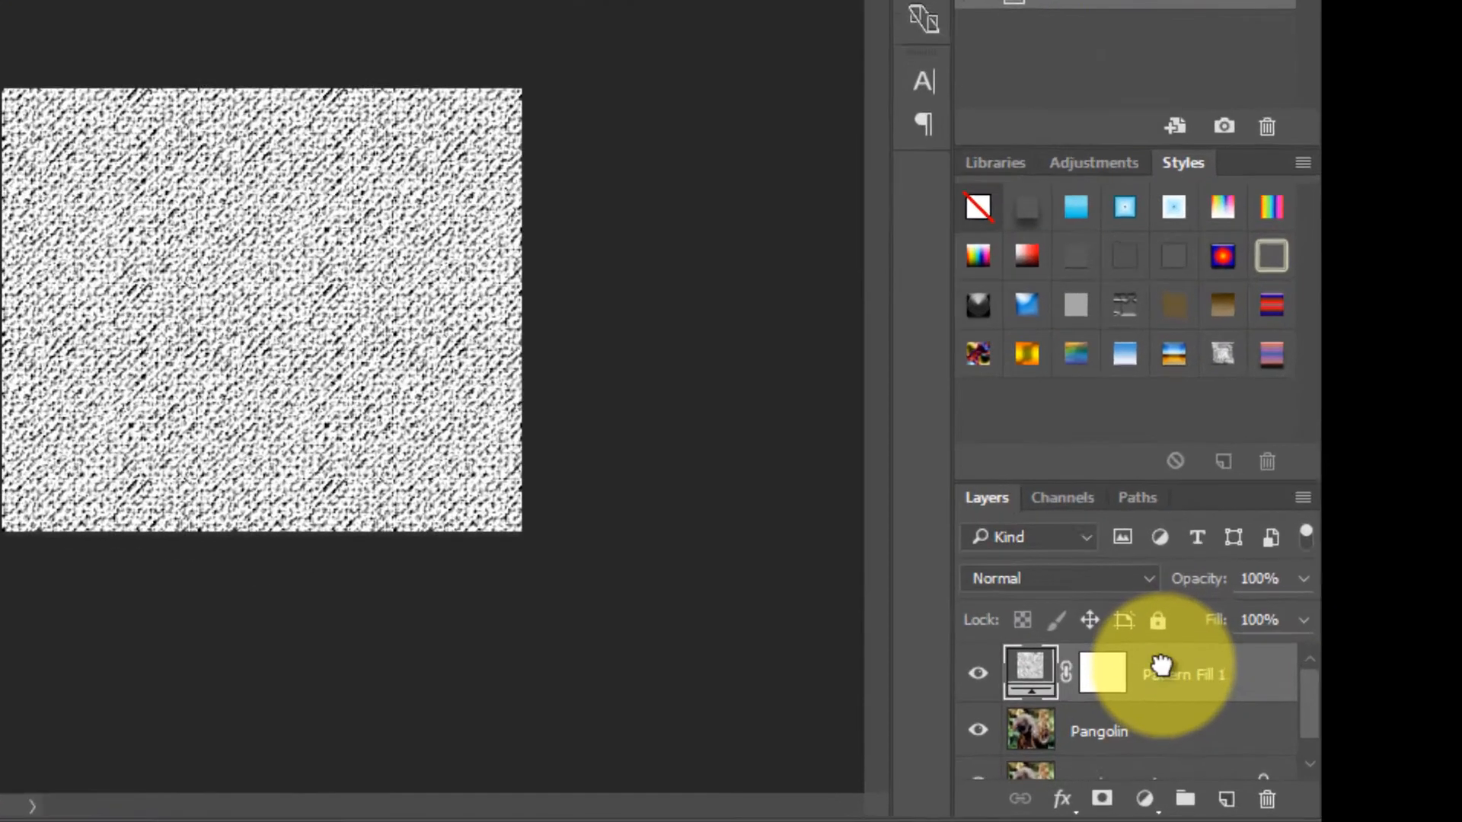
- Move the Pattern Fill 1 layer below the Pangolin layer
drag(1245, 714, 1245, 765)
drag(1027, 707, 1032, 702)
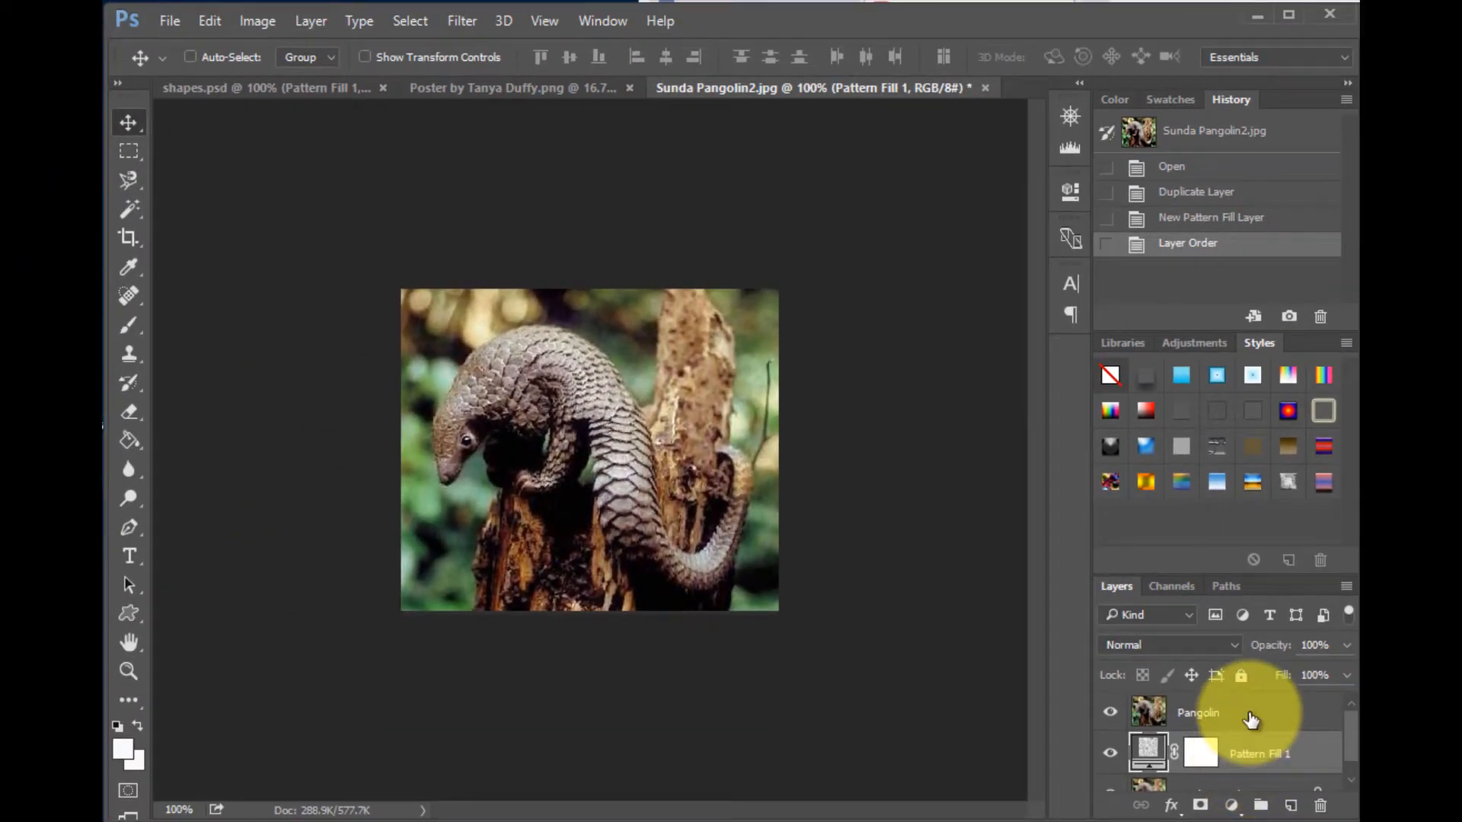
click(1250, 720)
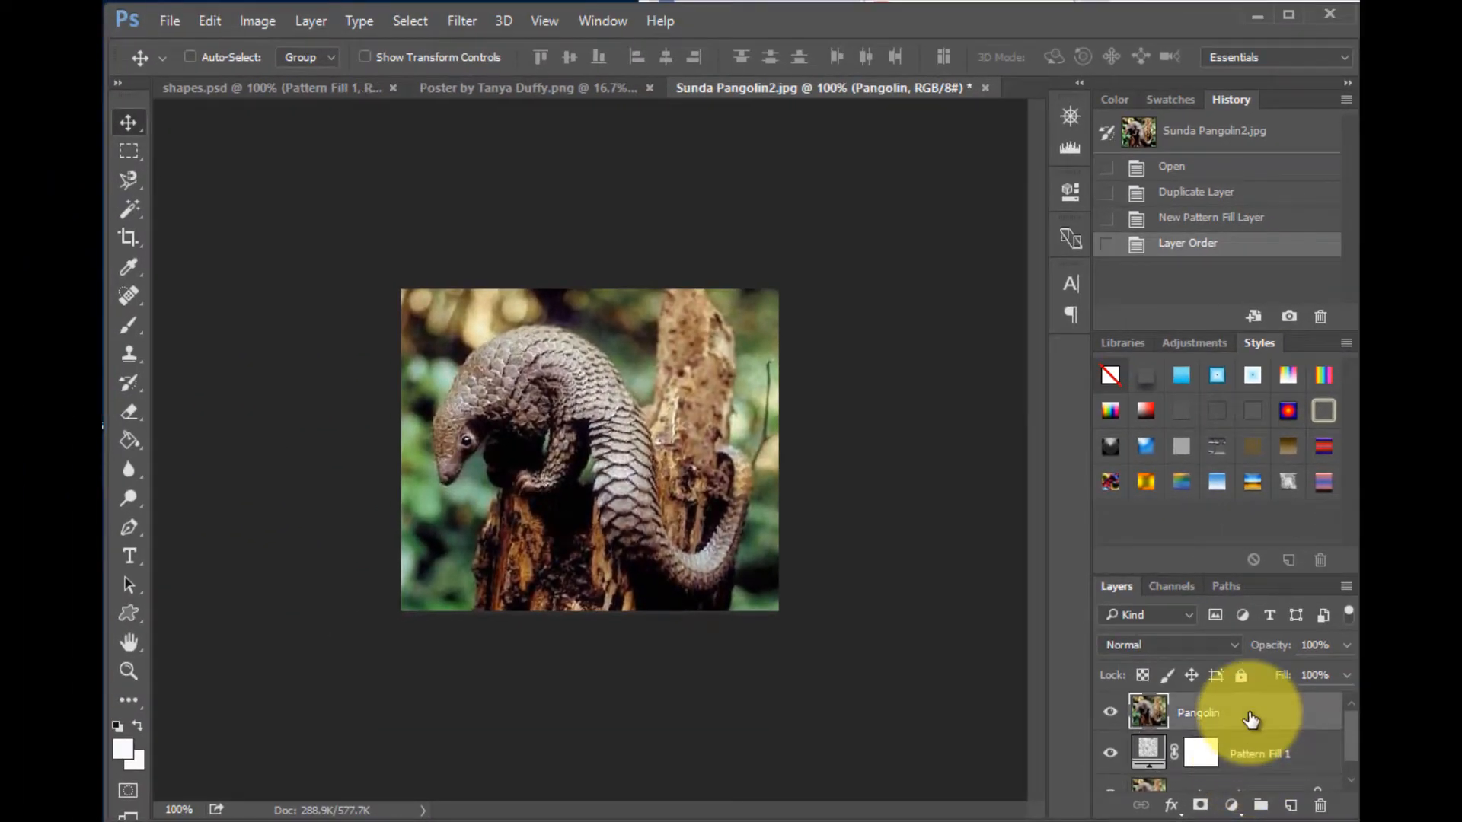
click(1247, 757)
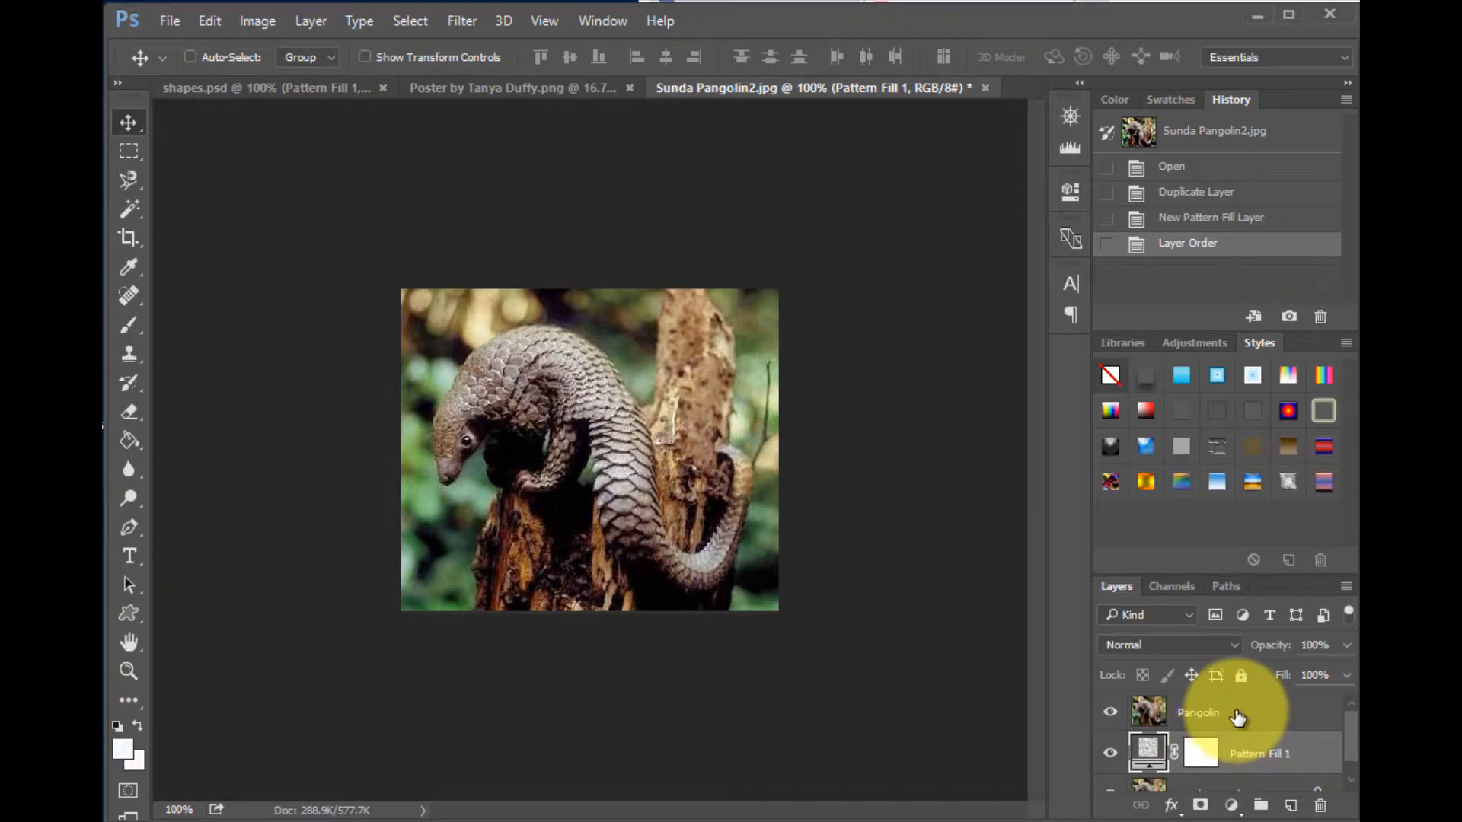
click(1237, 718)
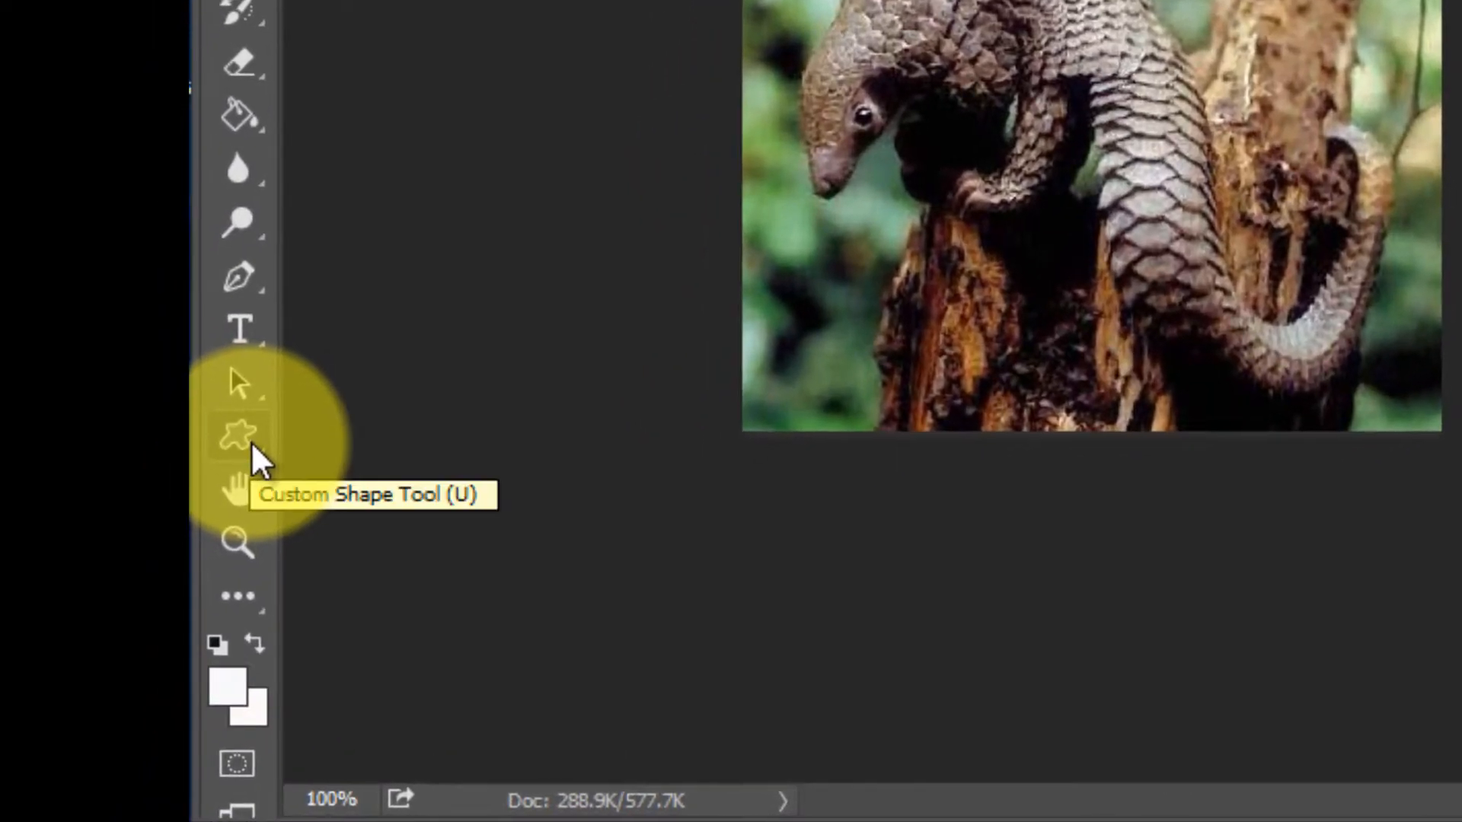
- Switch to the Custom Shape Tool
click(249, 441)
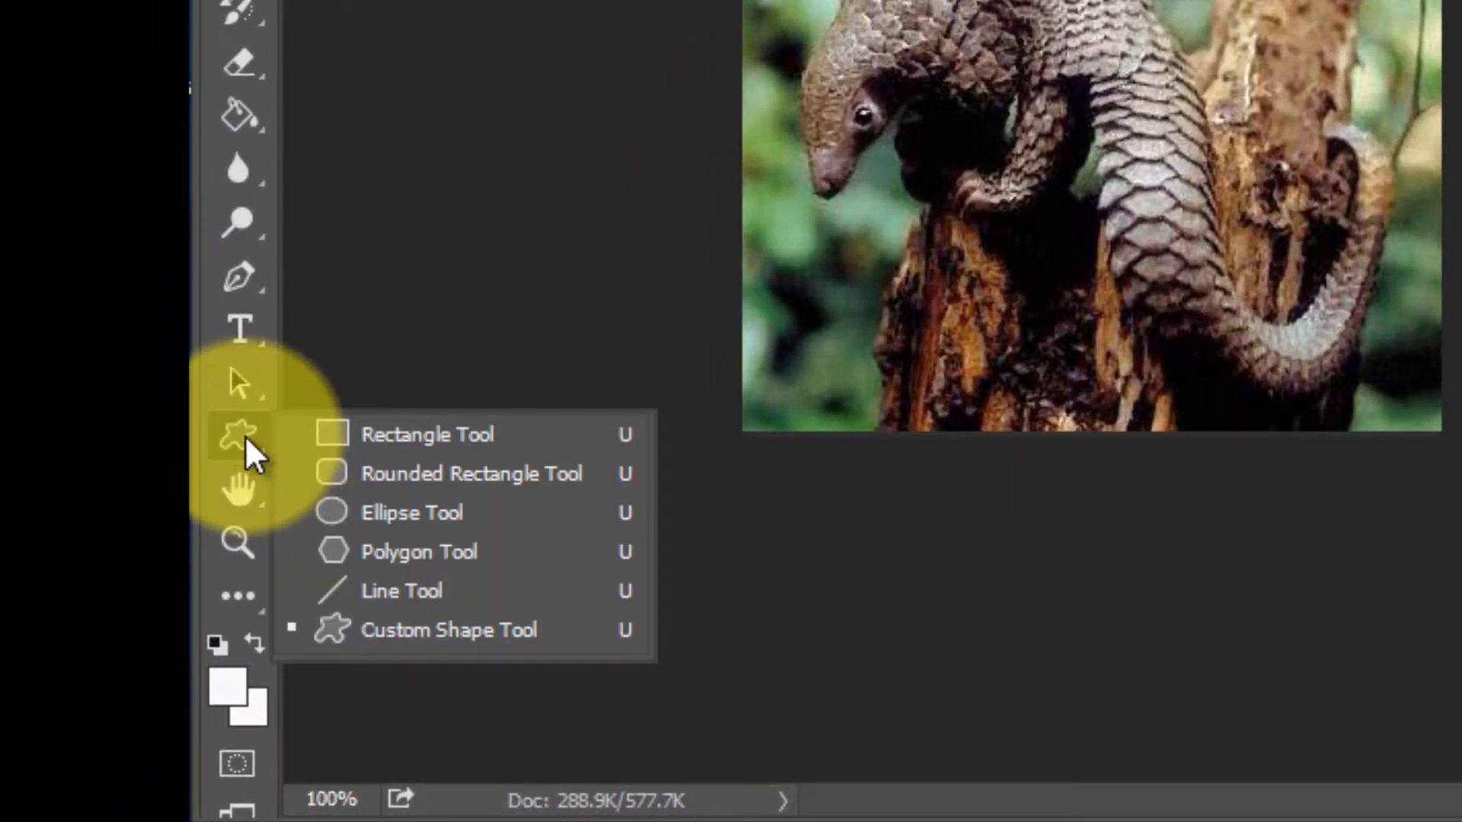
click(339, 433)
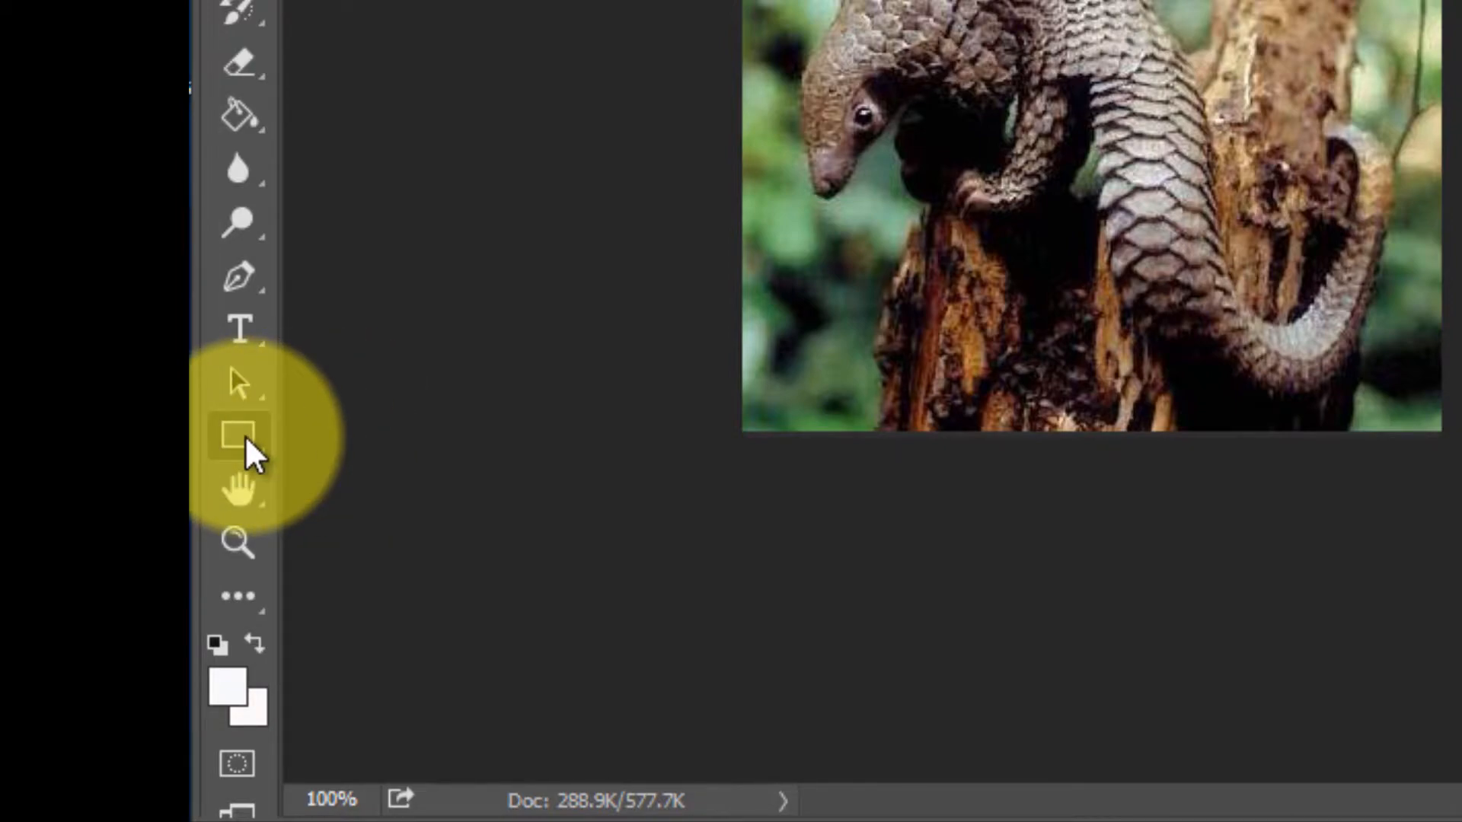
click(245, 439)
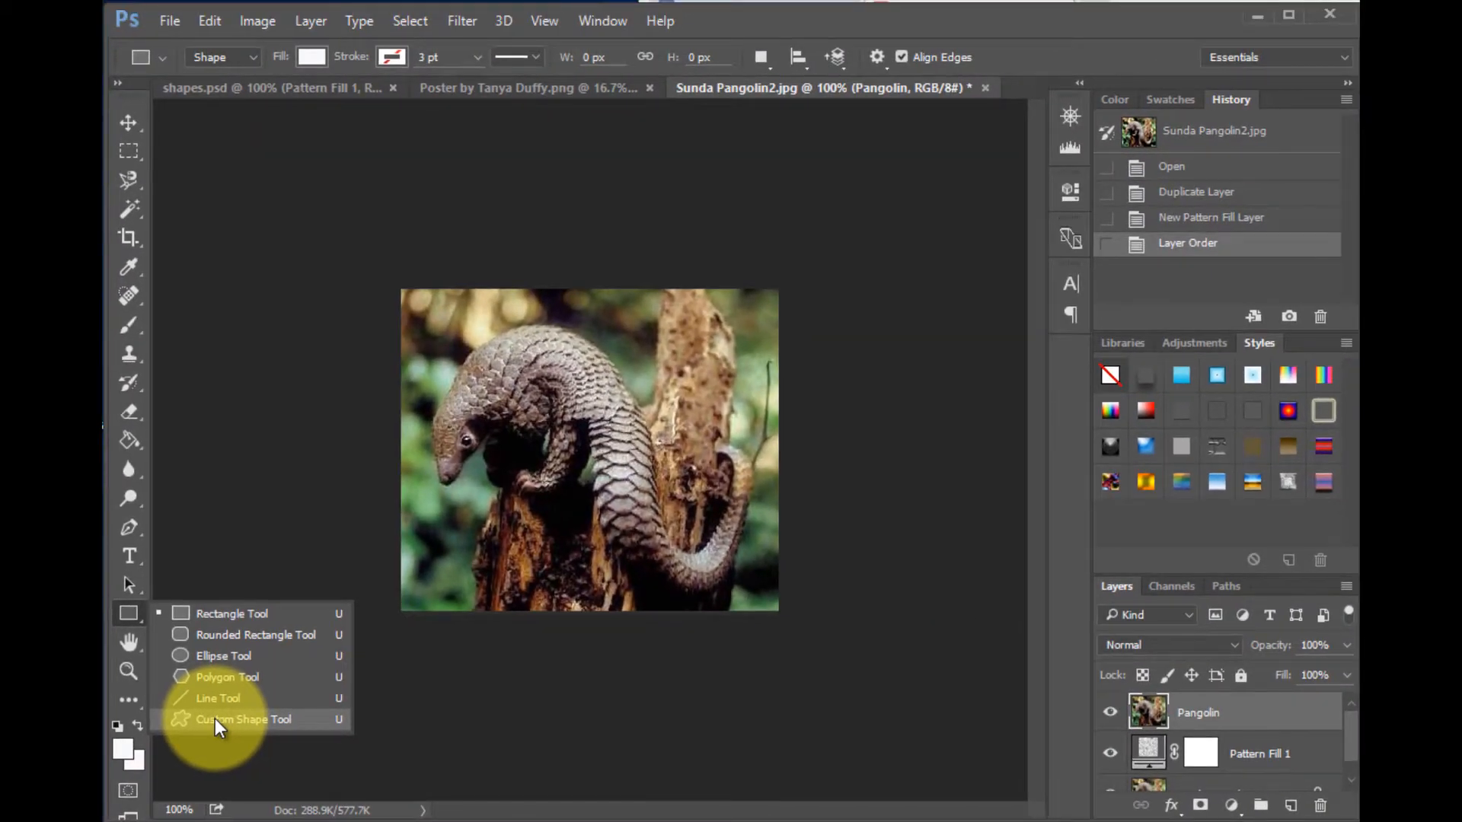
click(215, 719)
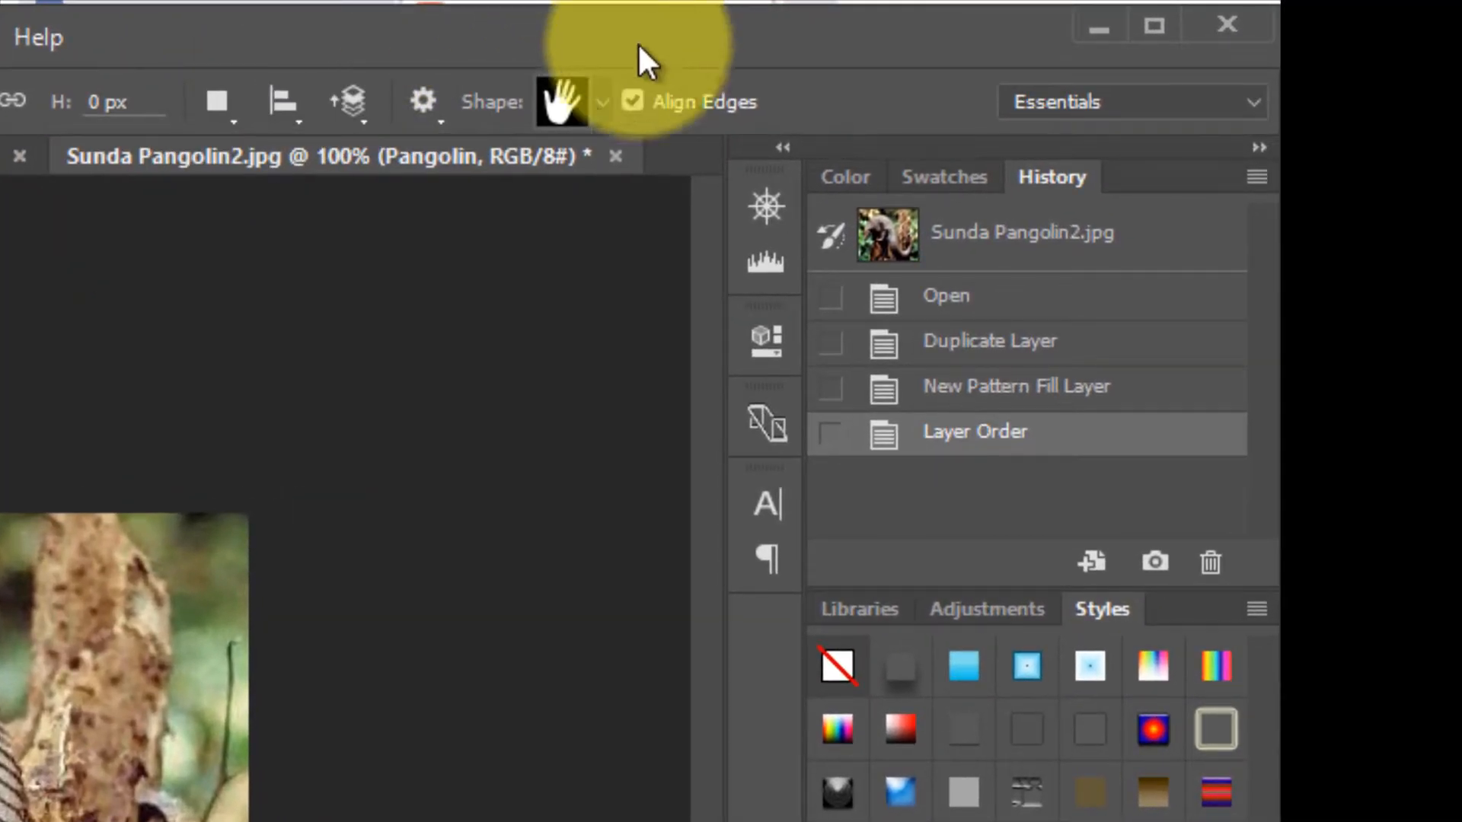
- Replace the custom shape presets with the Animals shape set
click(601, 102)
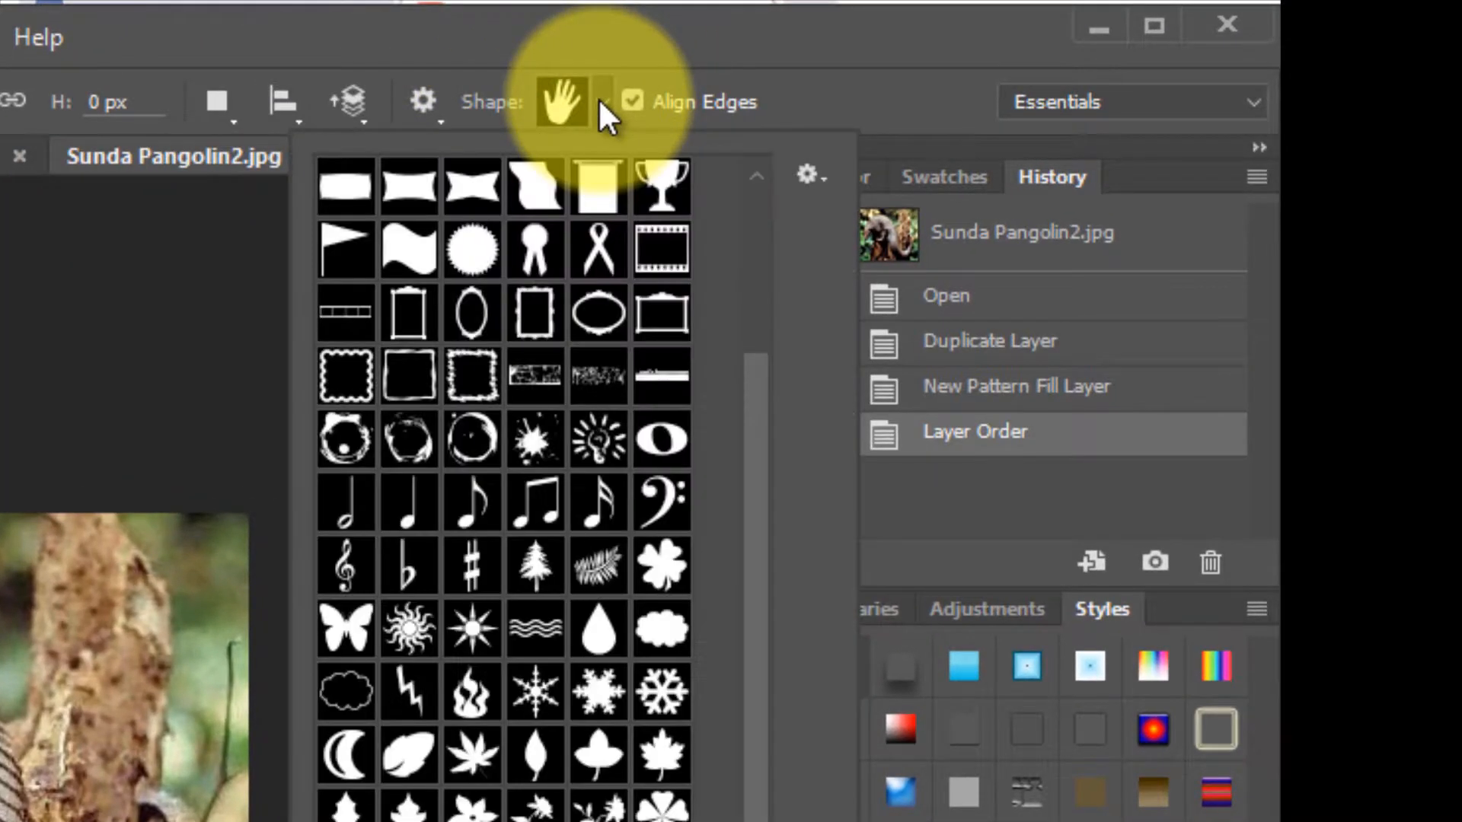
scroll(533, 487, up, 7)
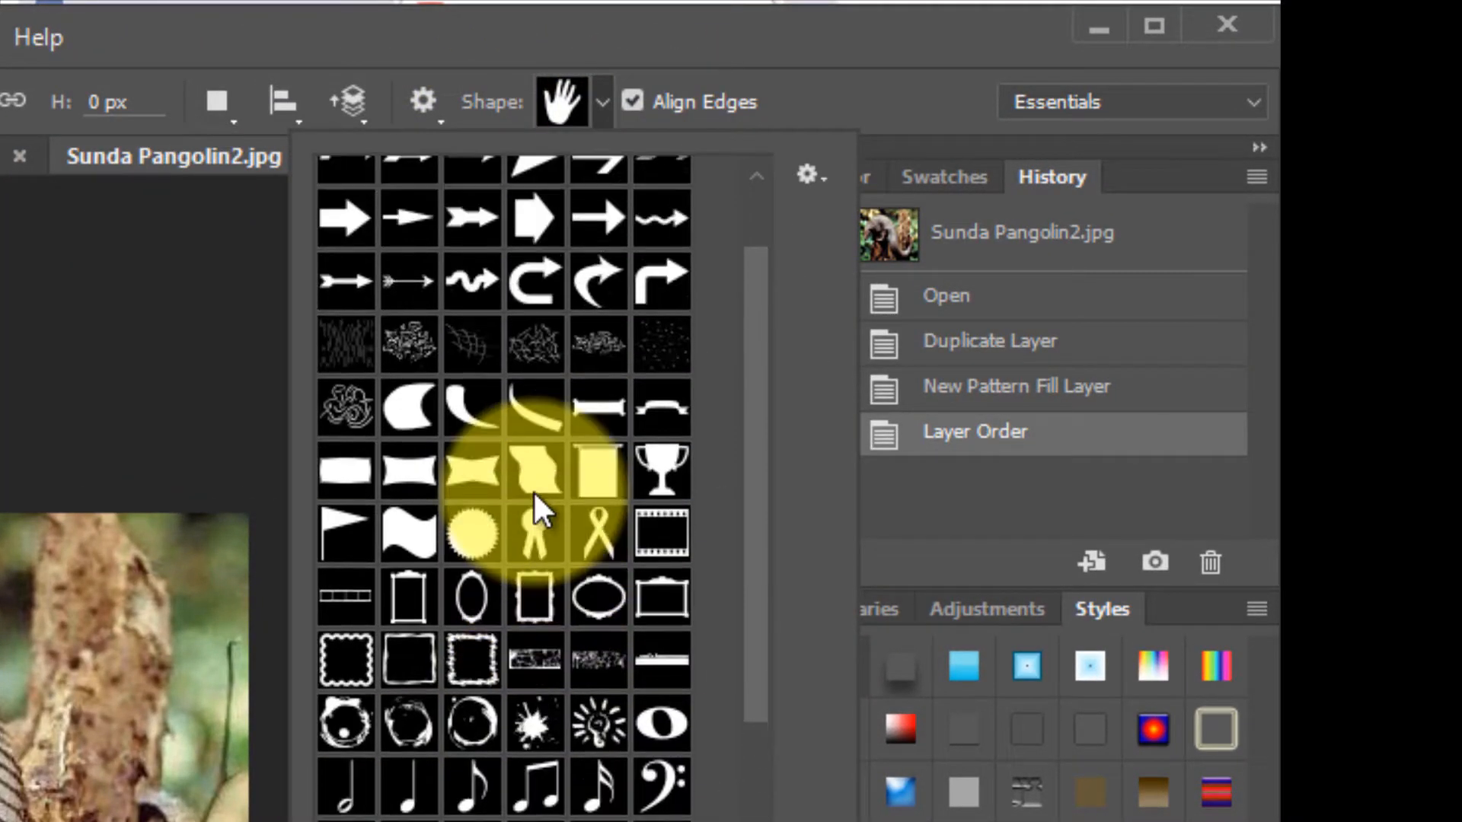
click(808, 176)
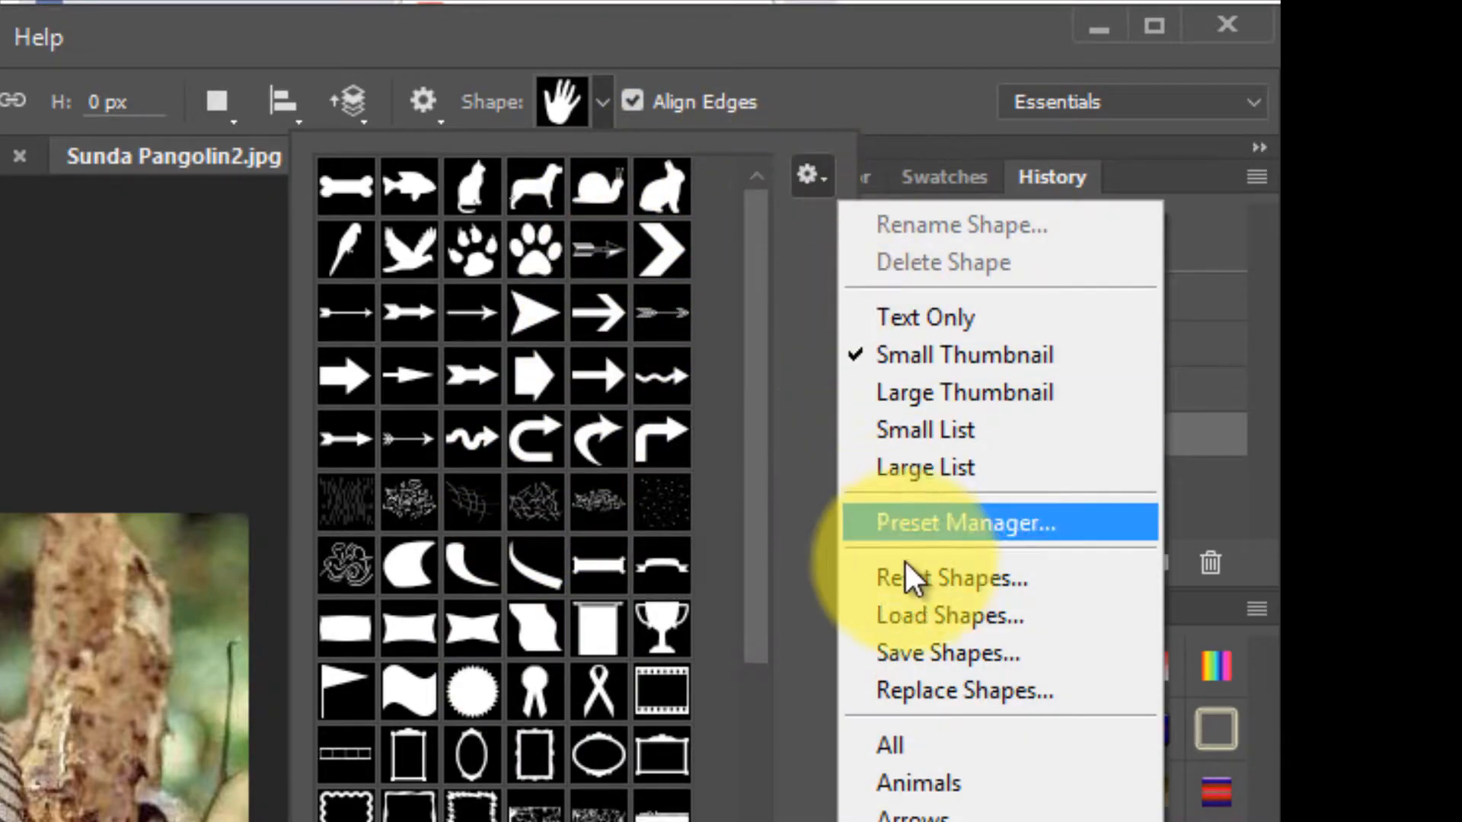
click(930, 782)
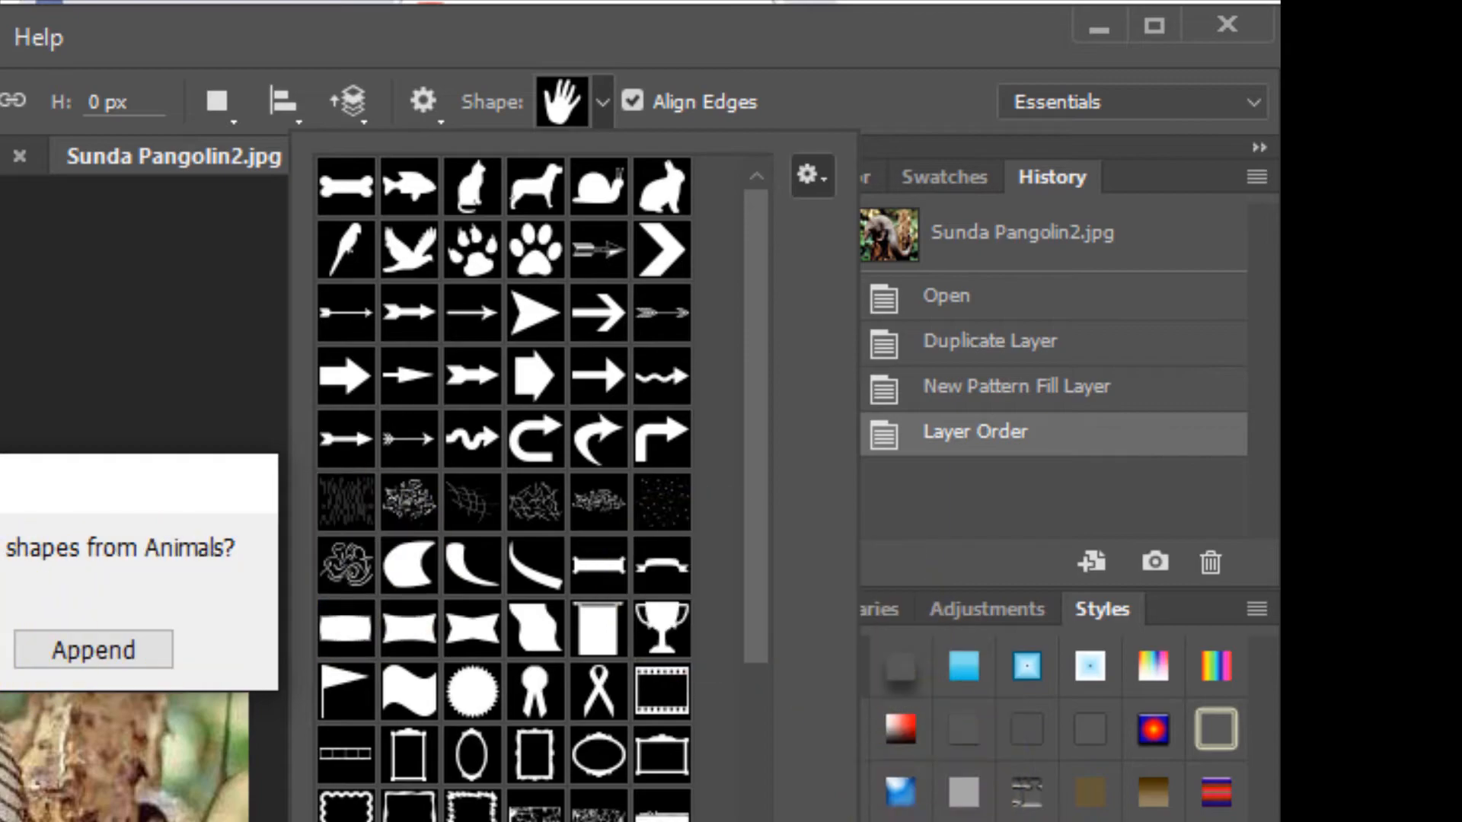
key(Return)
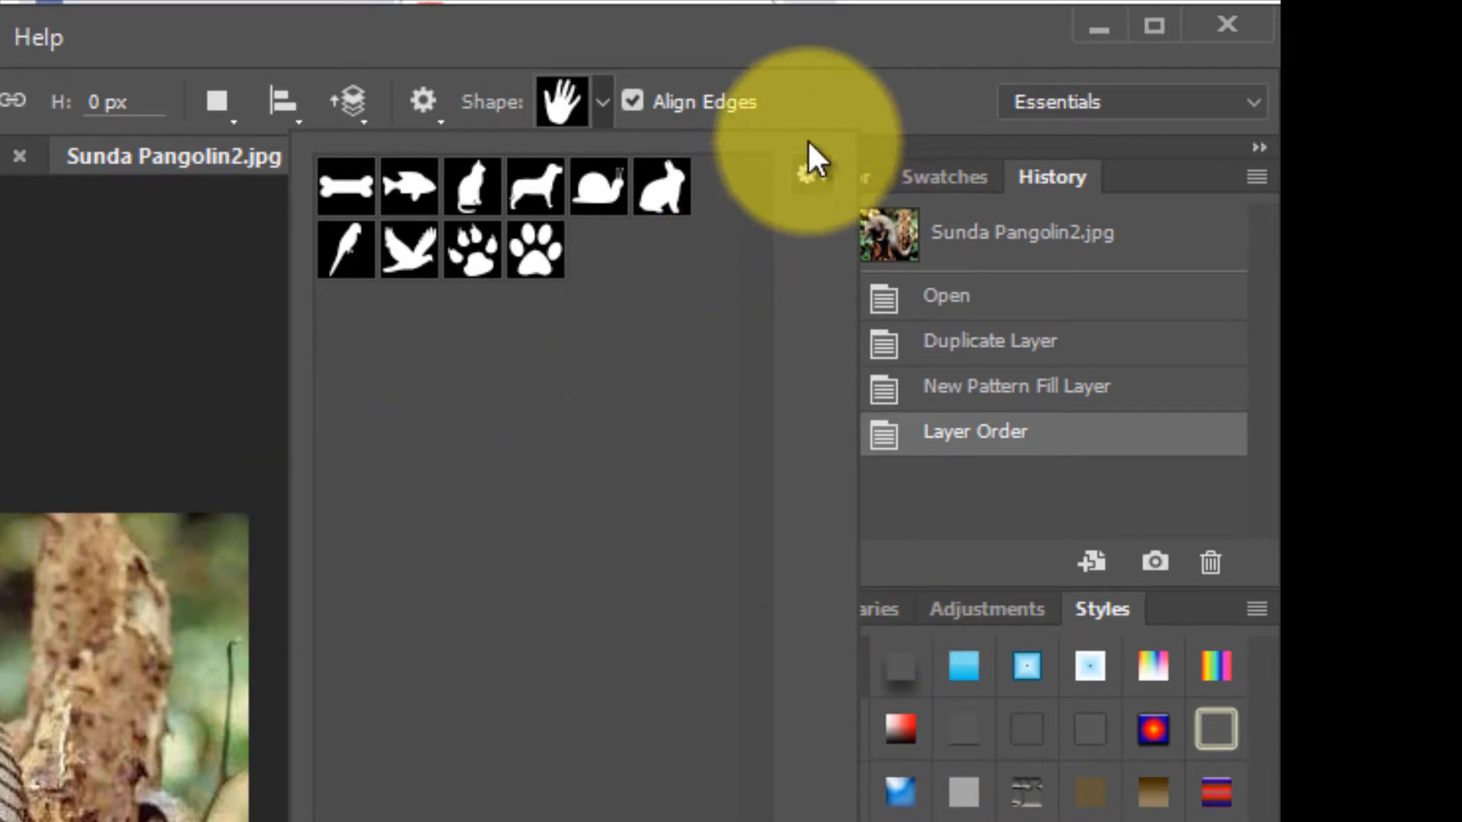
- Append the All shapes set to the custom shape presets
click(810, 177)
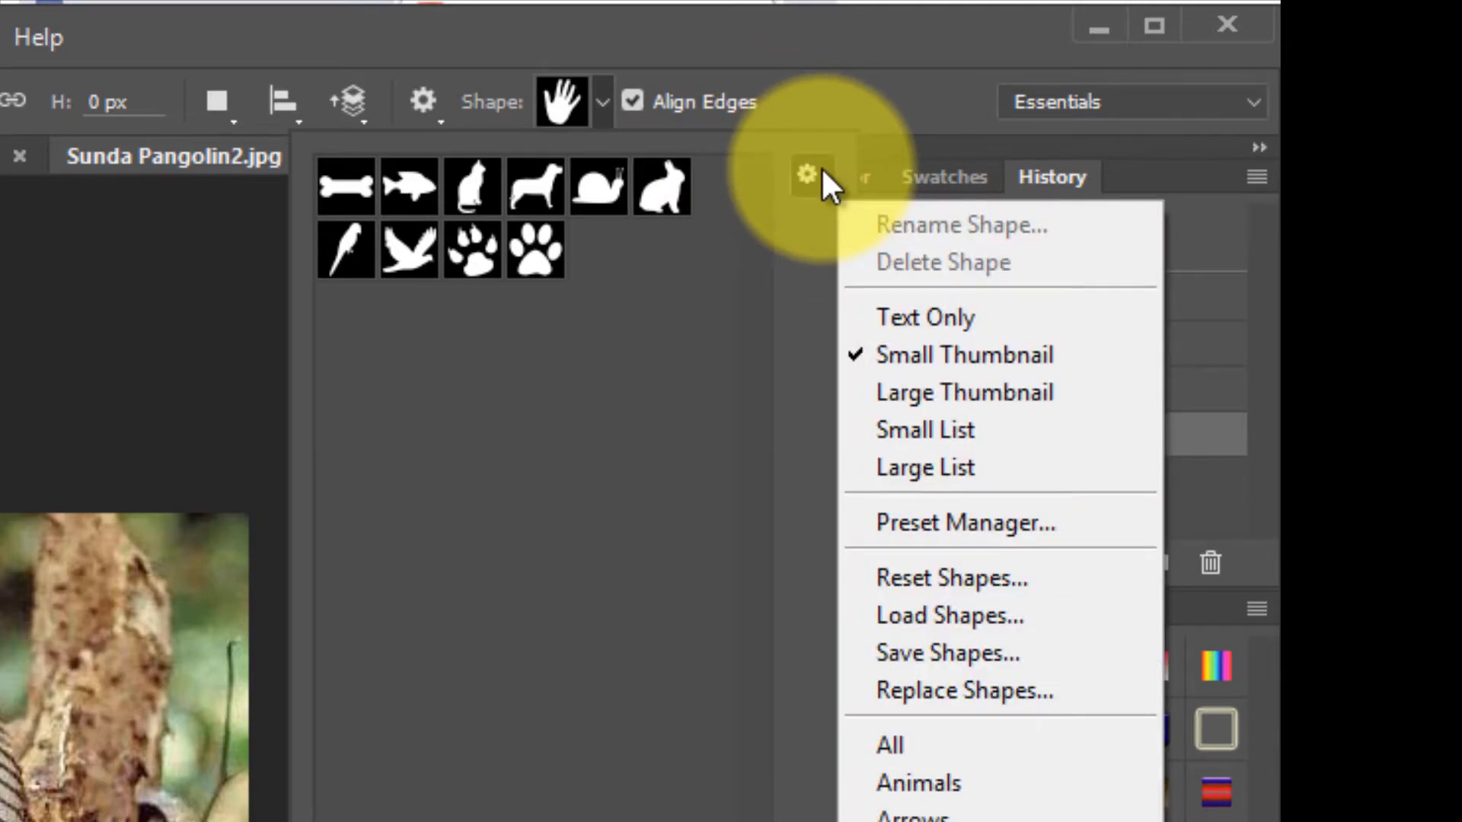
click(886, 745)
click(88, 648)
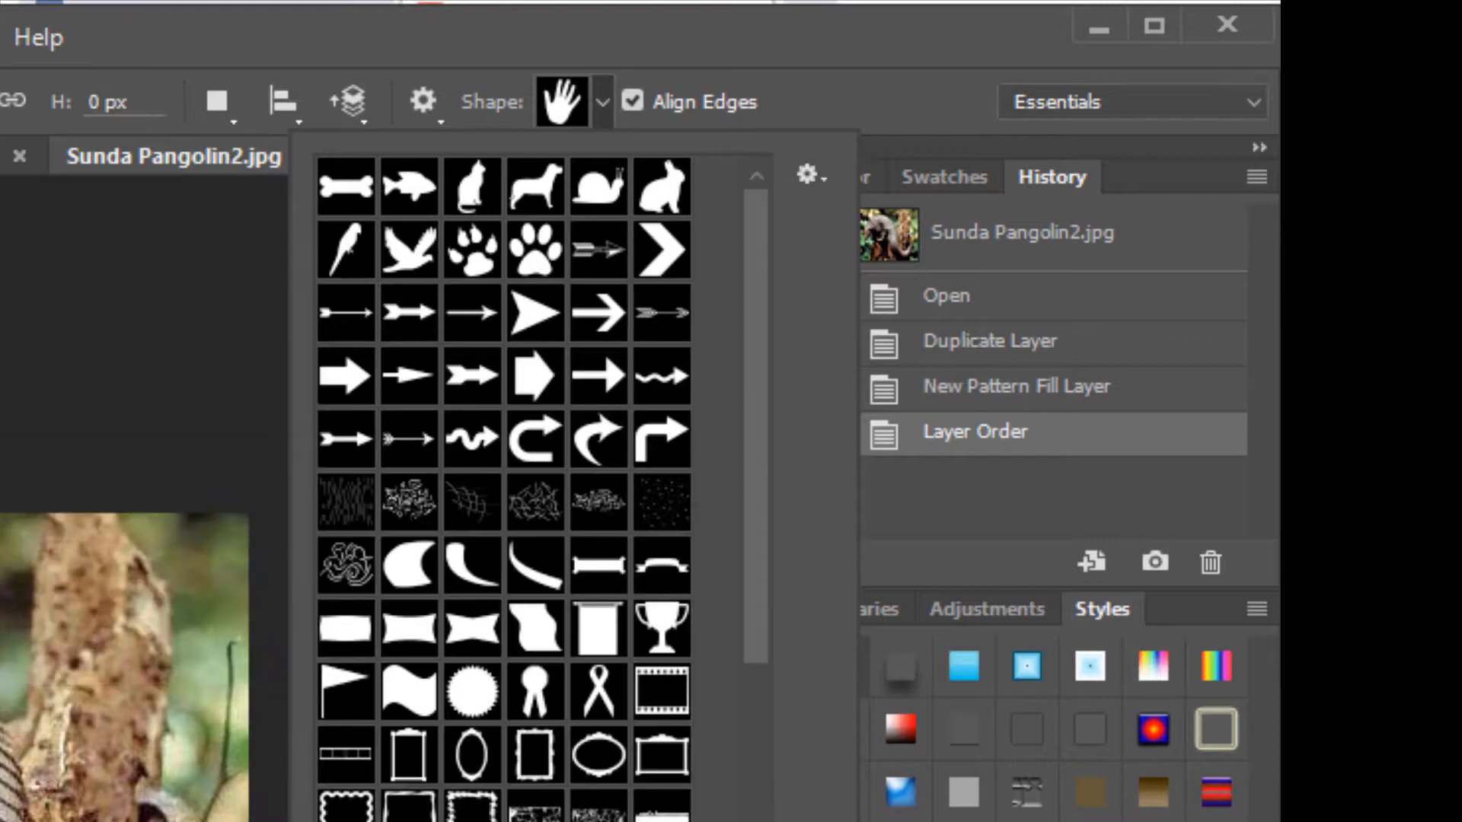
- Draw a splat-shaped custom shape about 238 x 182 px over the pangolin, then switch to the Move tool
mouse_move(767, 346)
mouse_down()
mouse_move(757, 821)
mouse_move(770, 811)
mouse_up()
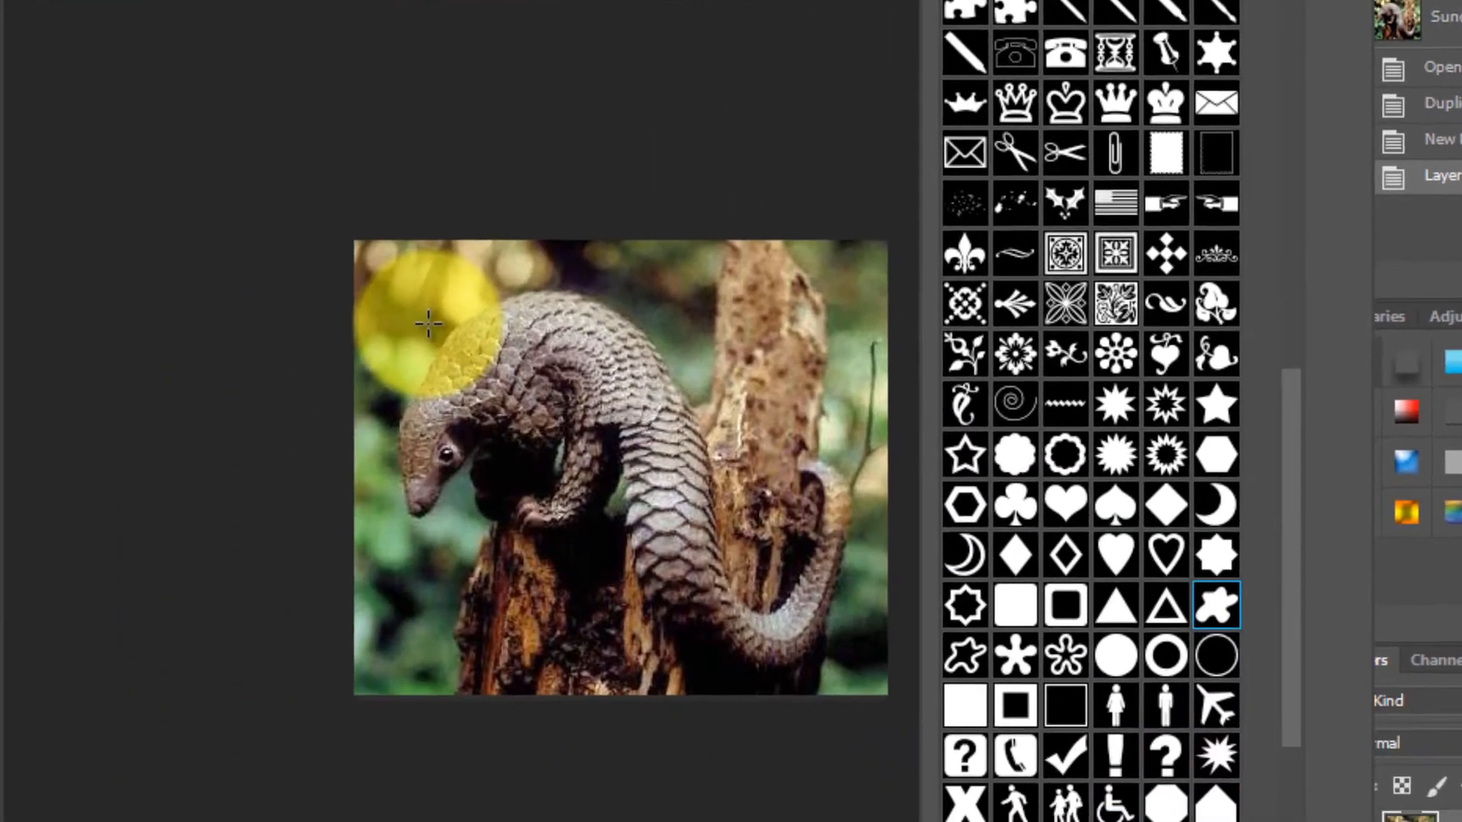
drag(456, 314, 823, 590)
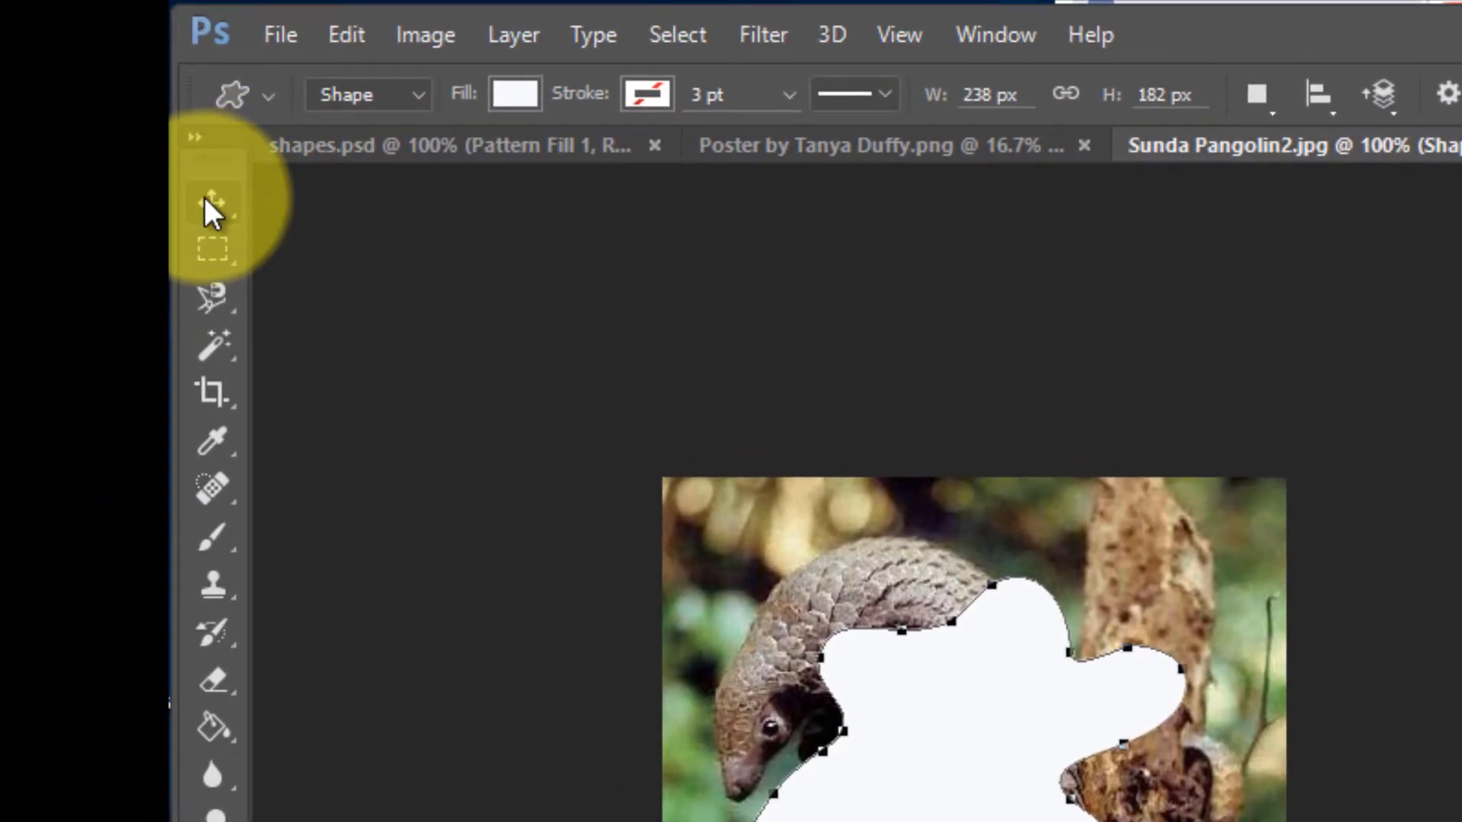
click(205, 201)
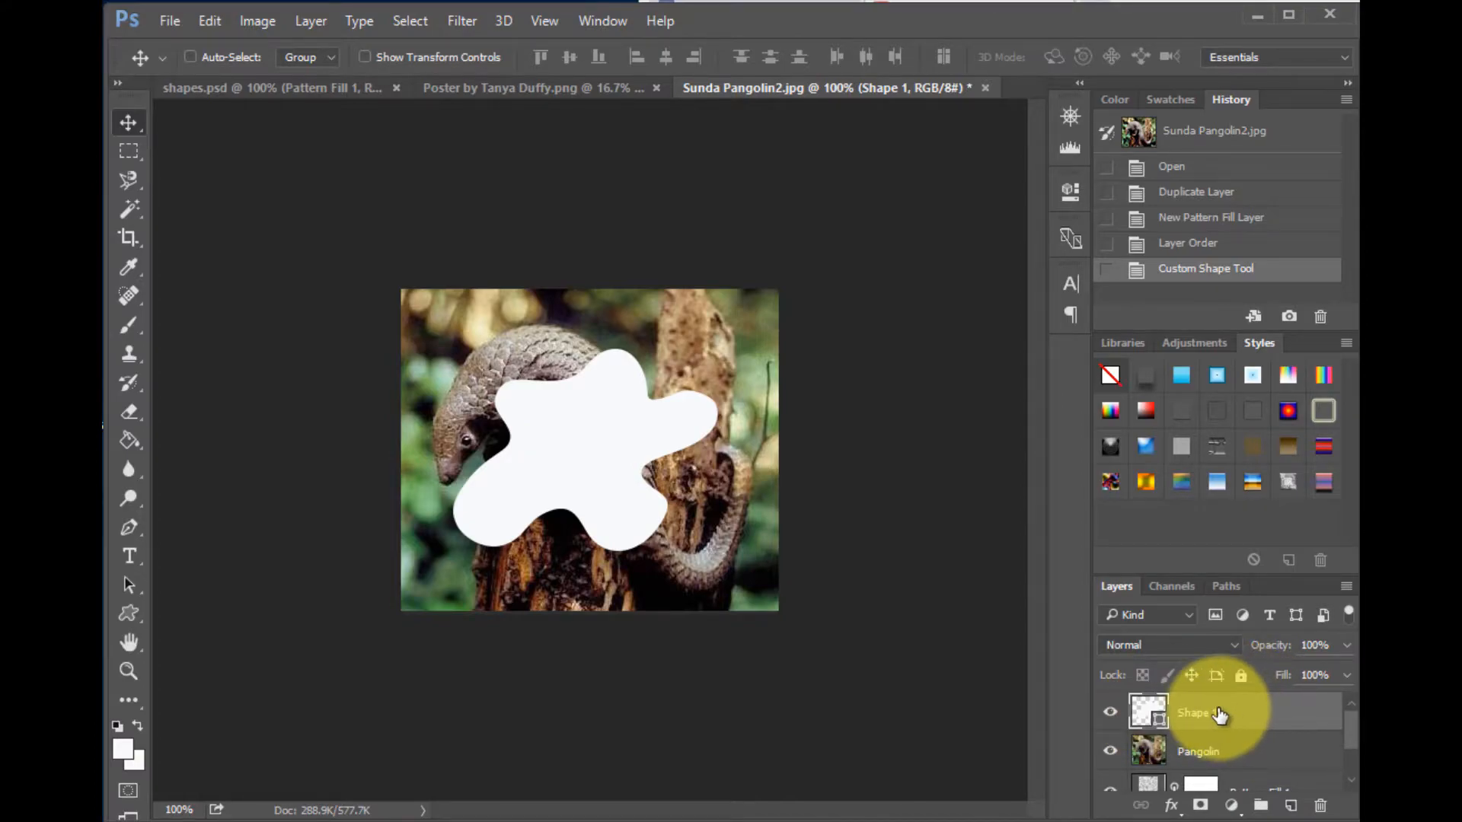
- Move the Shape 1 layer below the Pangolin layer and select the Pangolin layer
drag(1209, 713, 1213, 769)
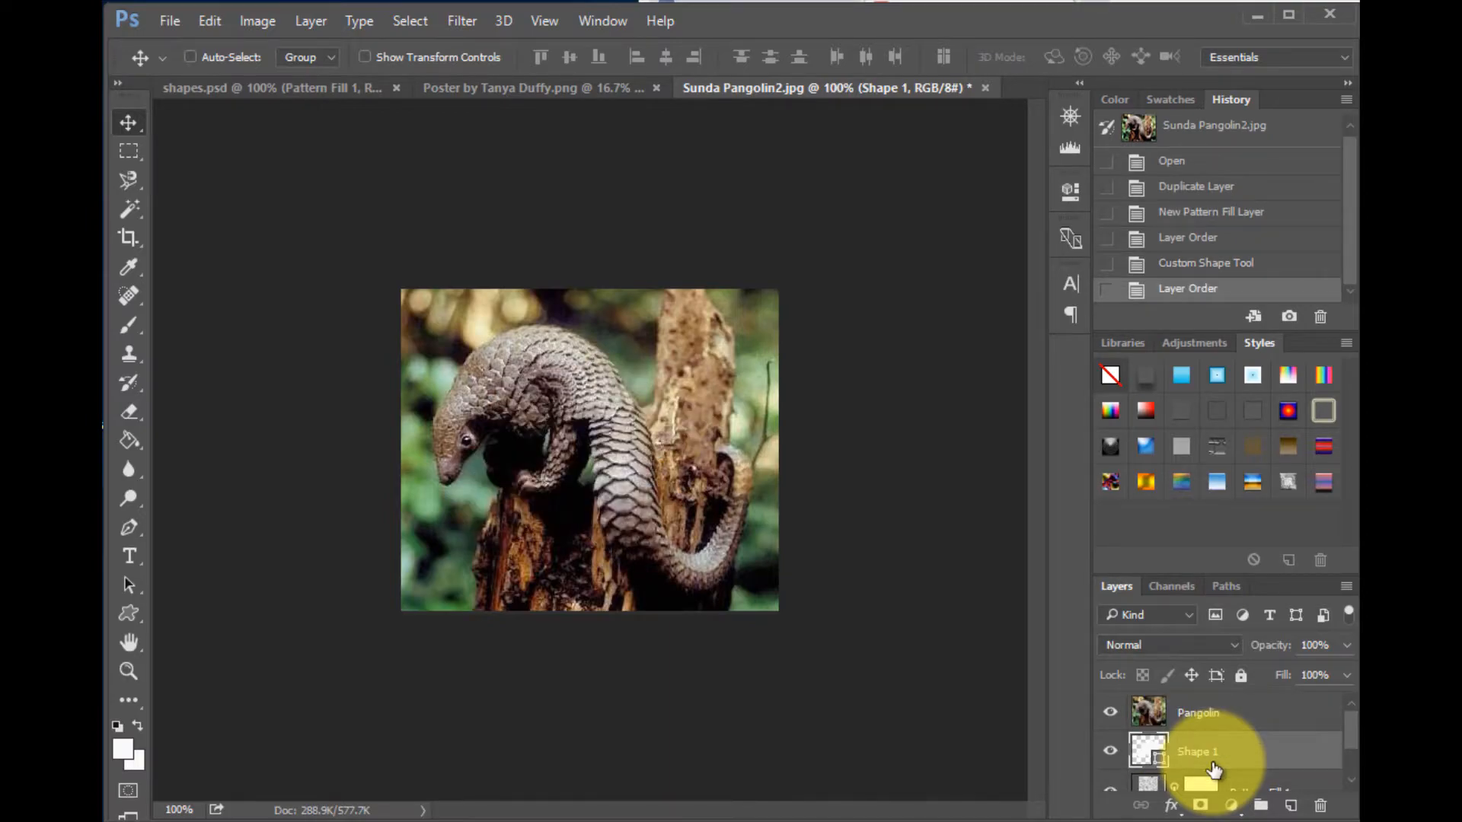
click(1214, 713)
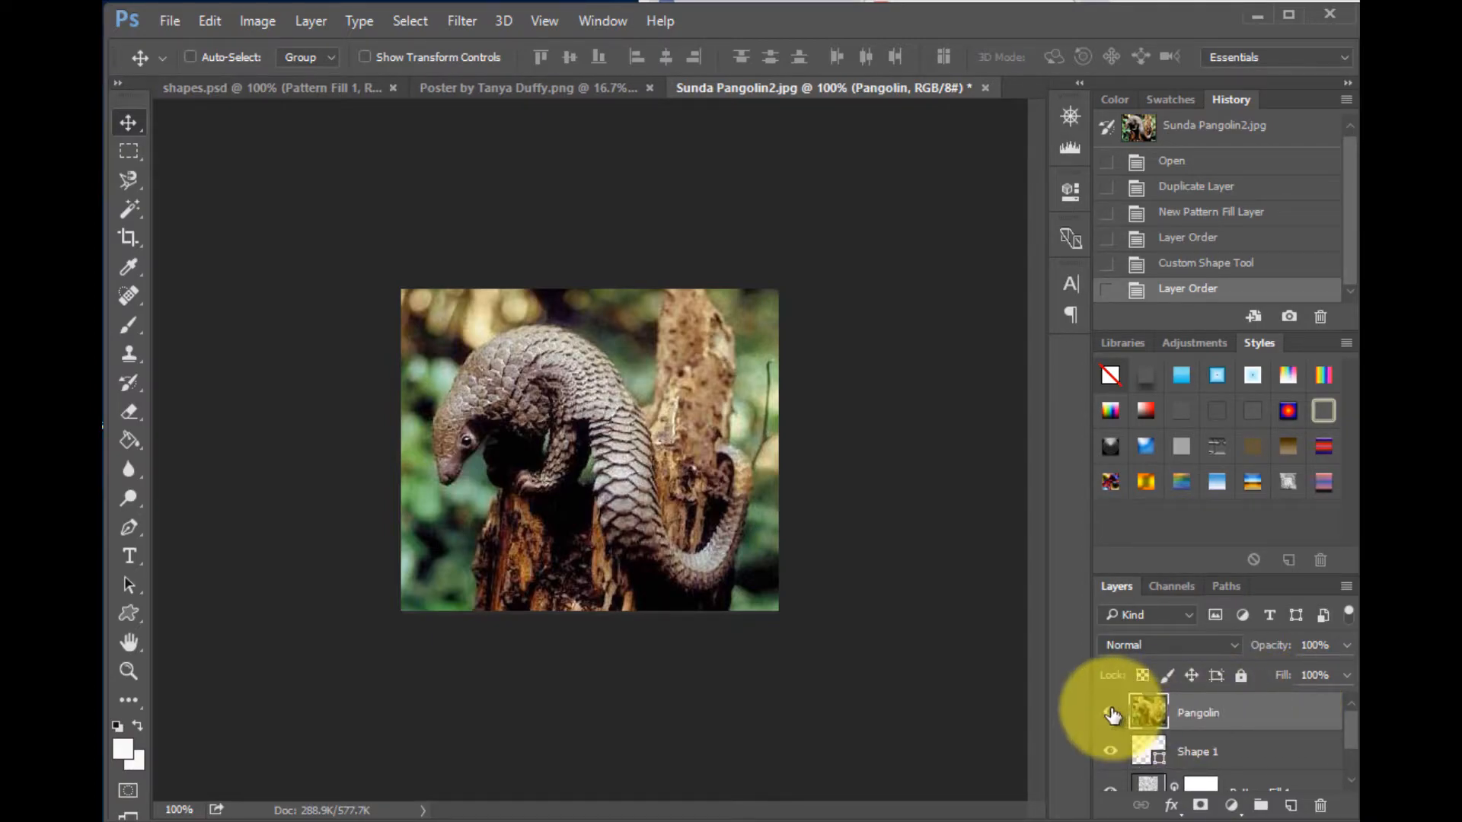
- Clip the Pangolin layer into the Shape 1 layer beneath it
right_click(1190, 714)
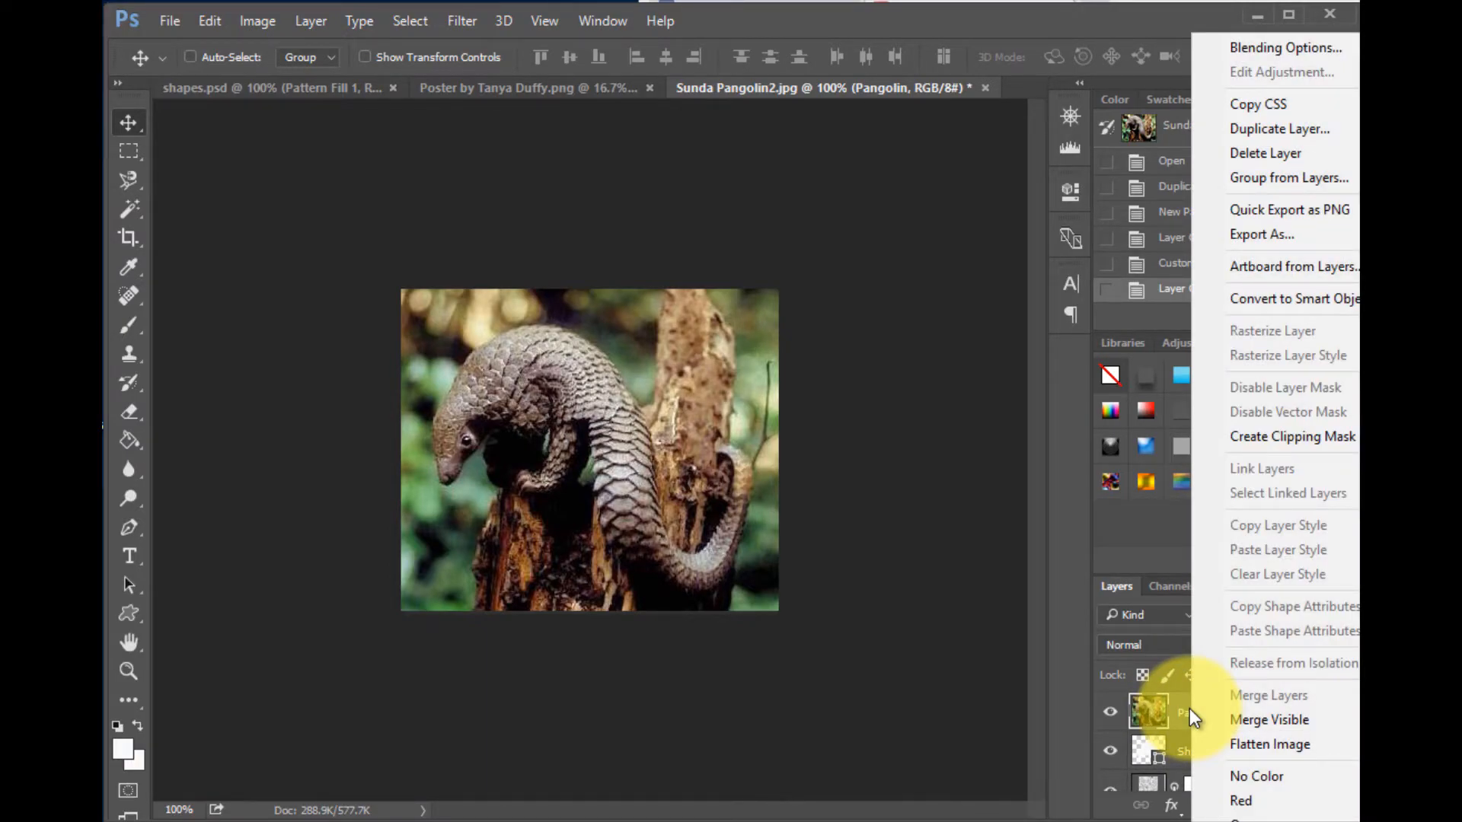
click(1275, 437)
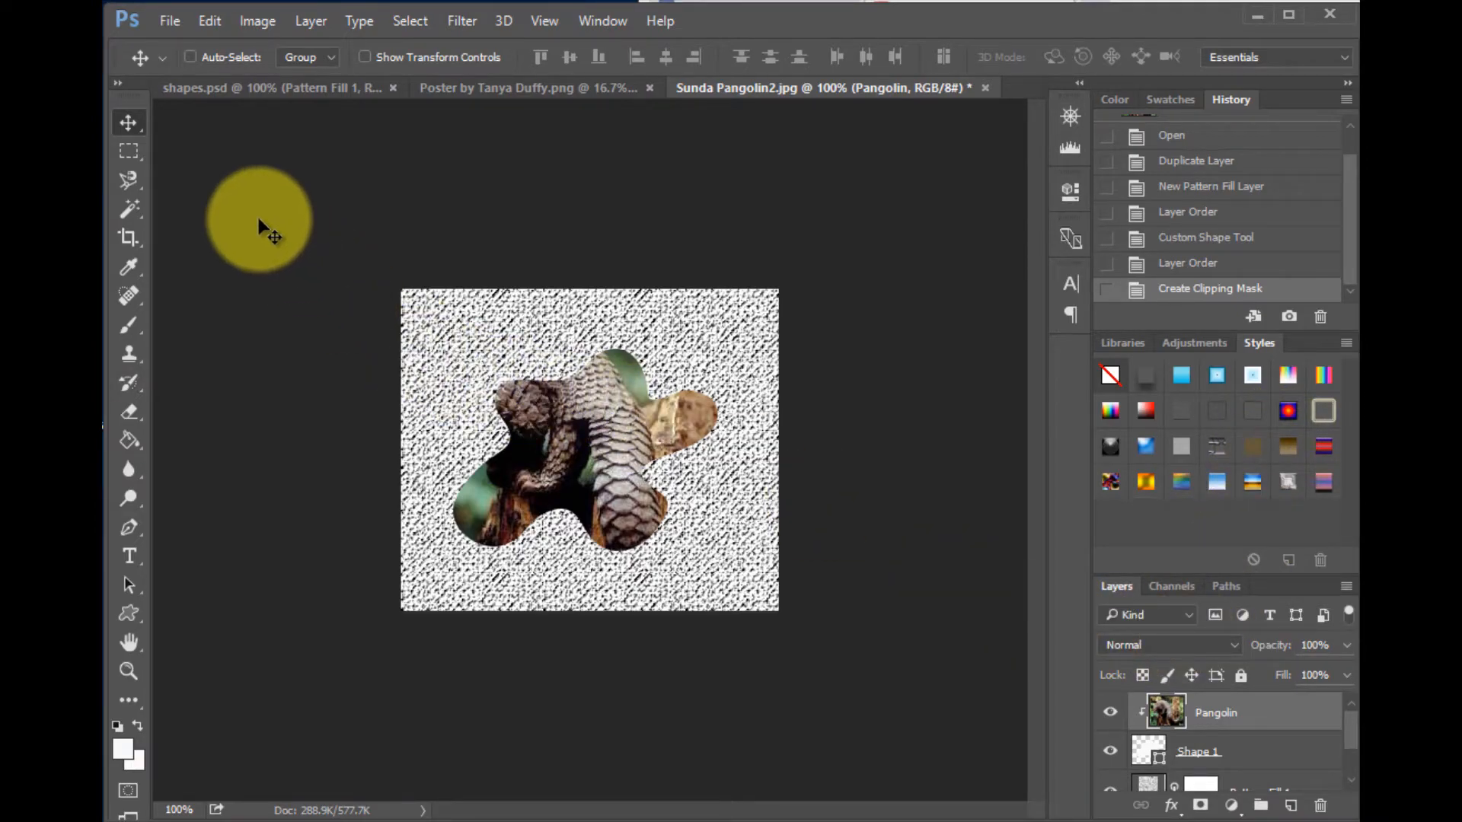
- Reposition the splat shape up and to the left so it frames the pangolin's head
click(1188, 754)
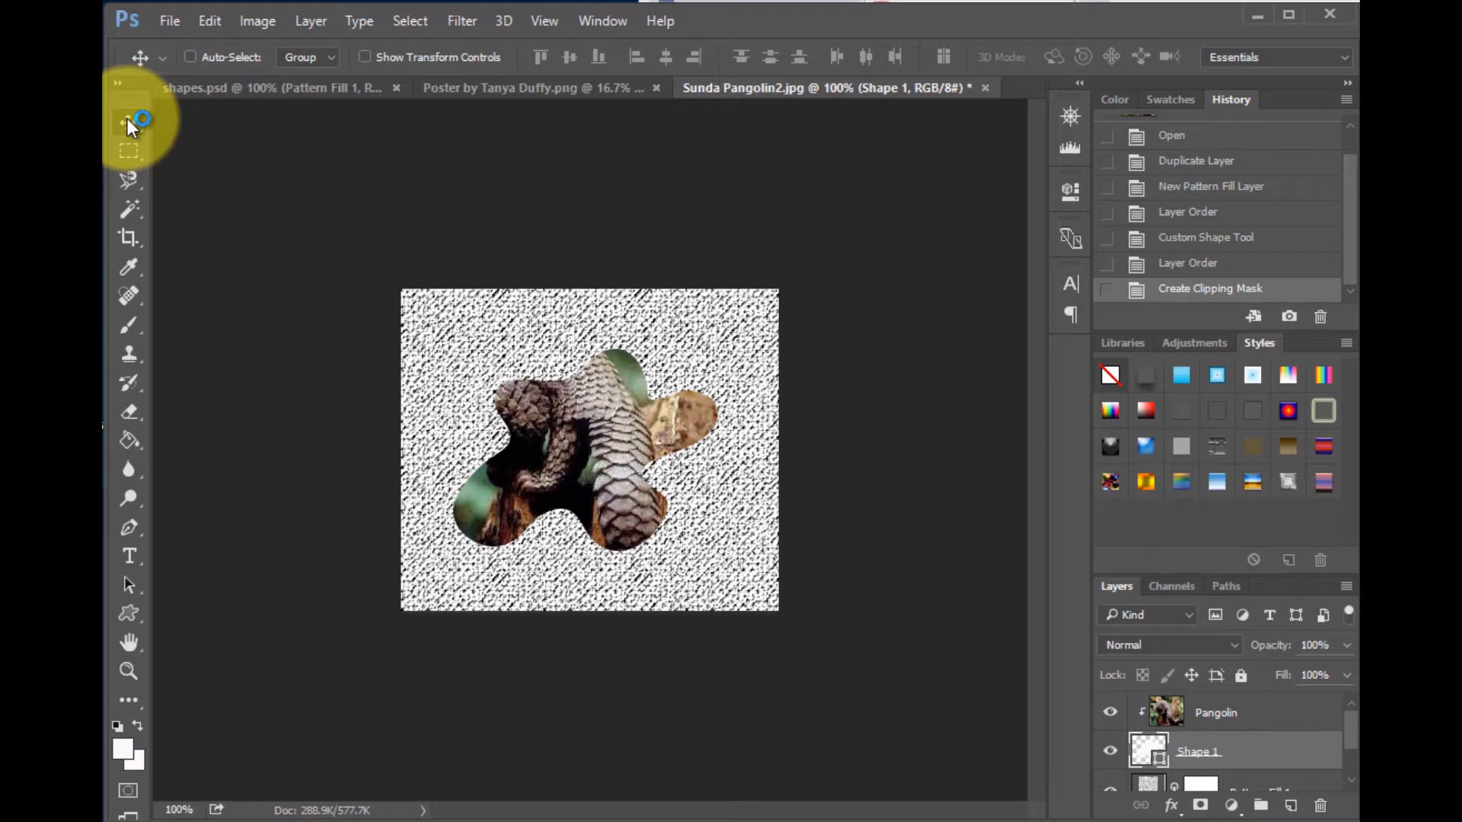
drag(592, 454, 537, 415)
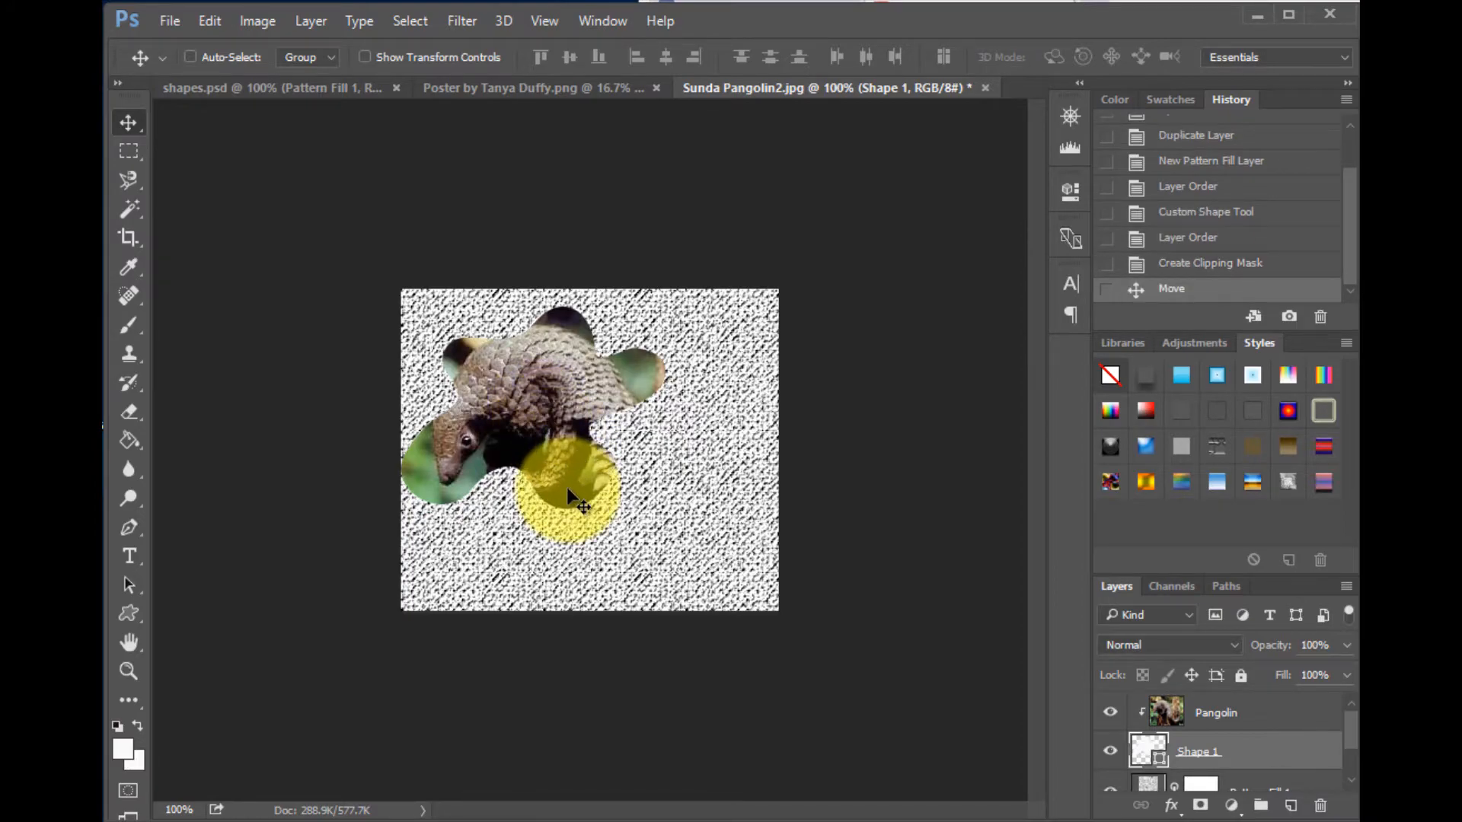
drag(567, 491, 673, 581)
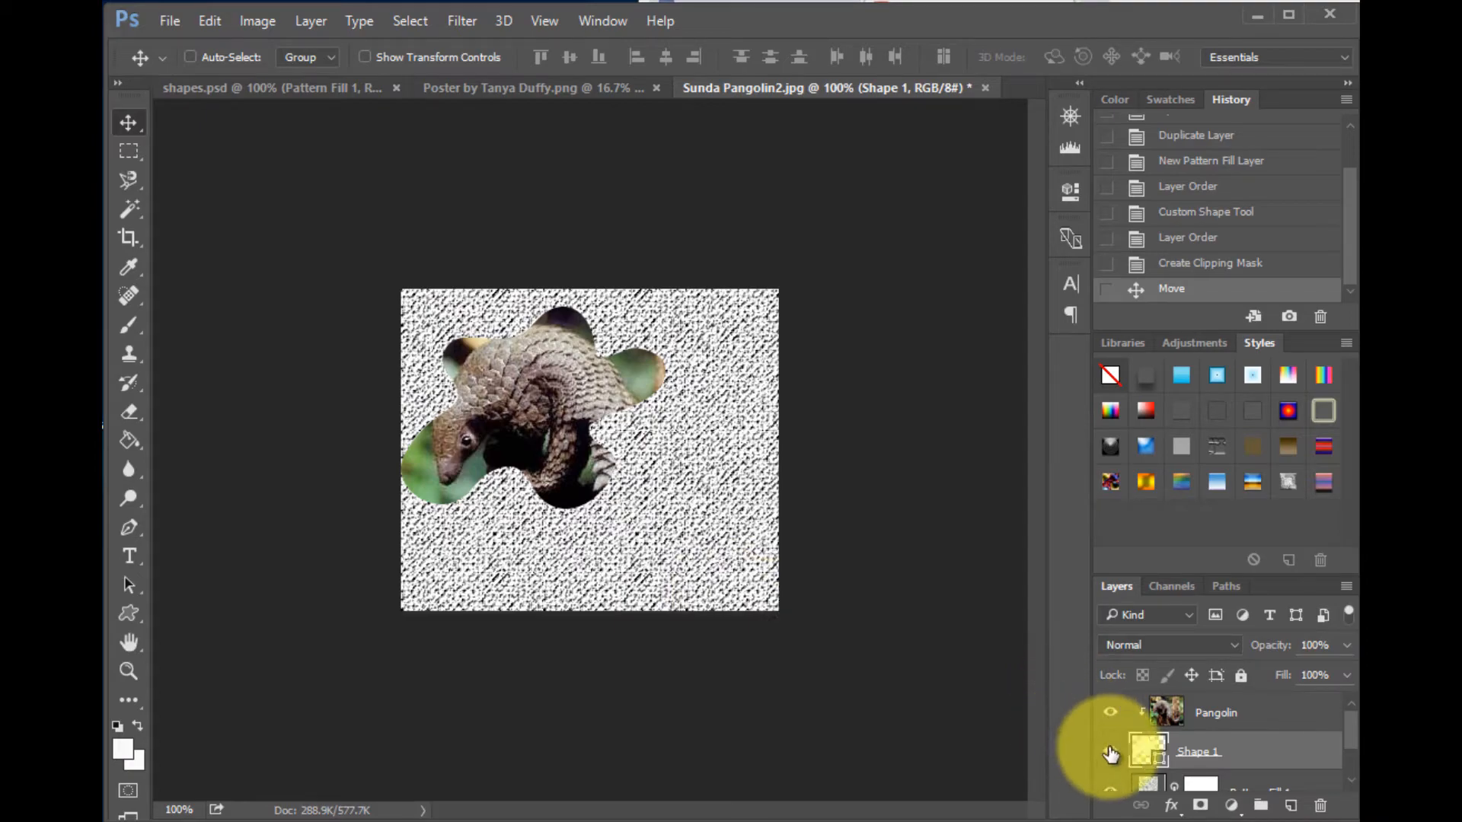
- Open the blending options of the Shape 1 layer and add an 8 px stroke
right_click(1144, 750)
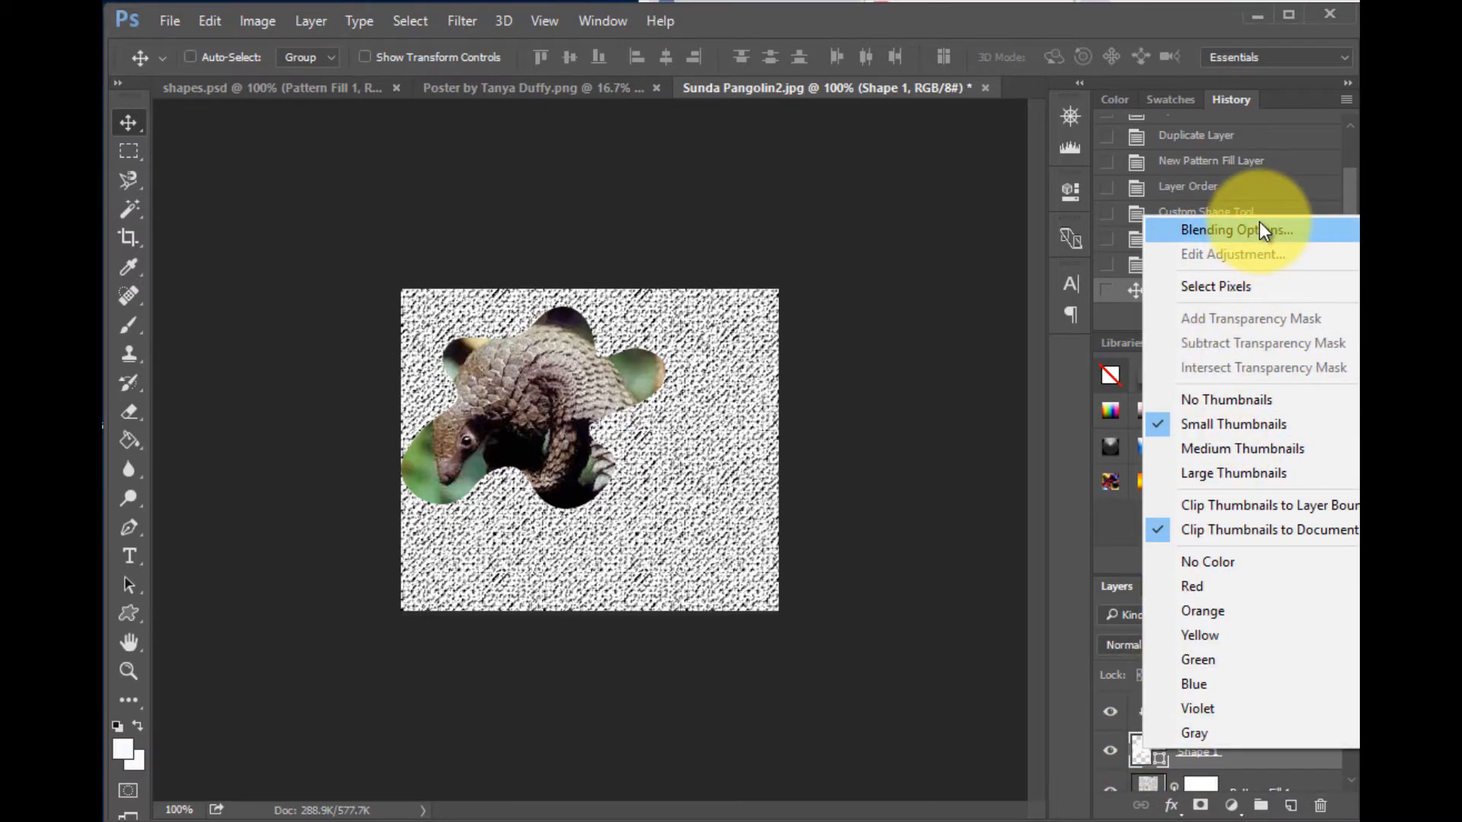
right_click(1134, 751)
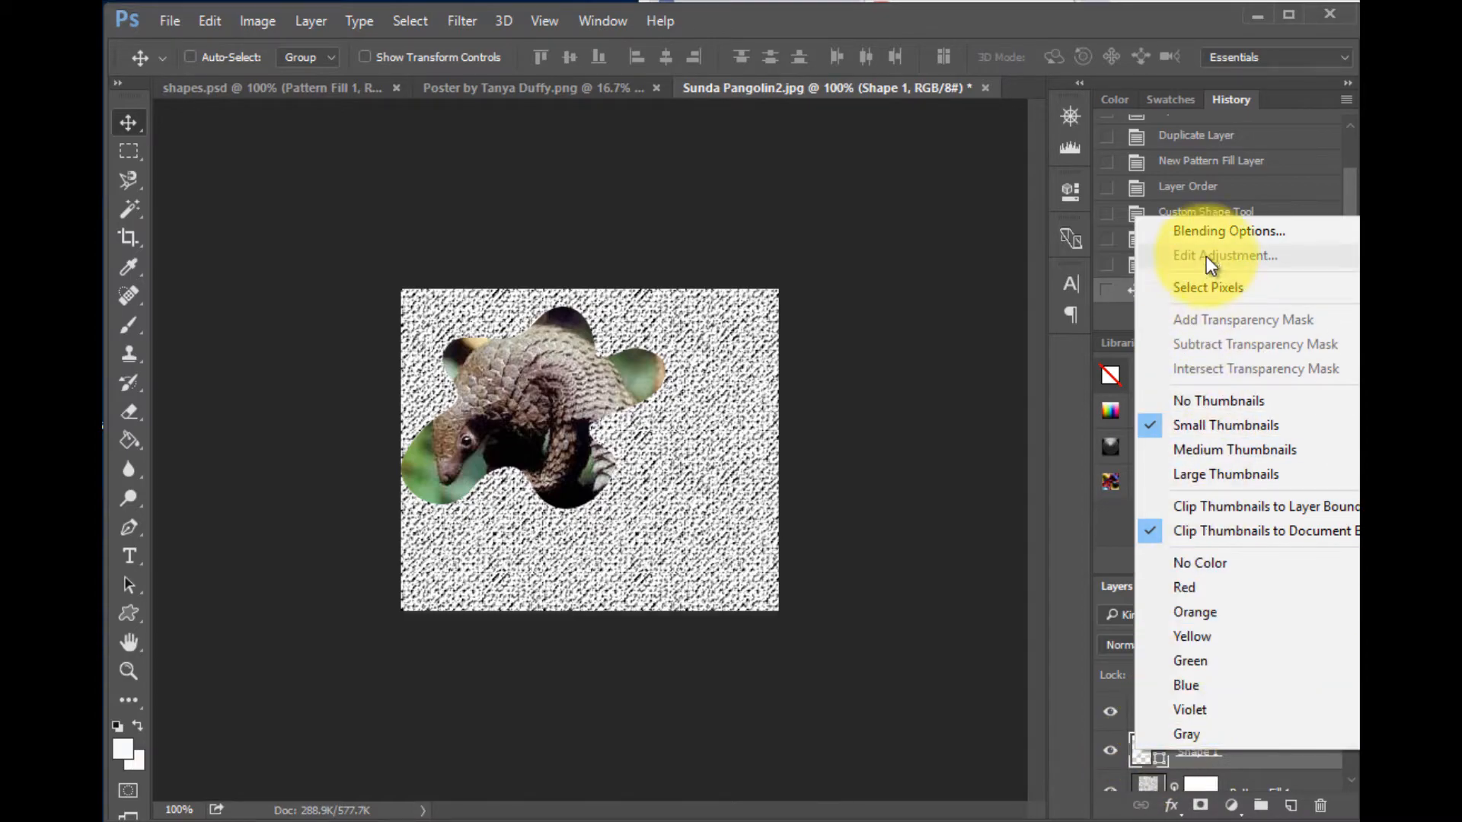
click(1226, 227)
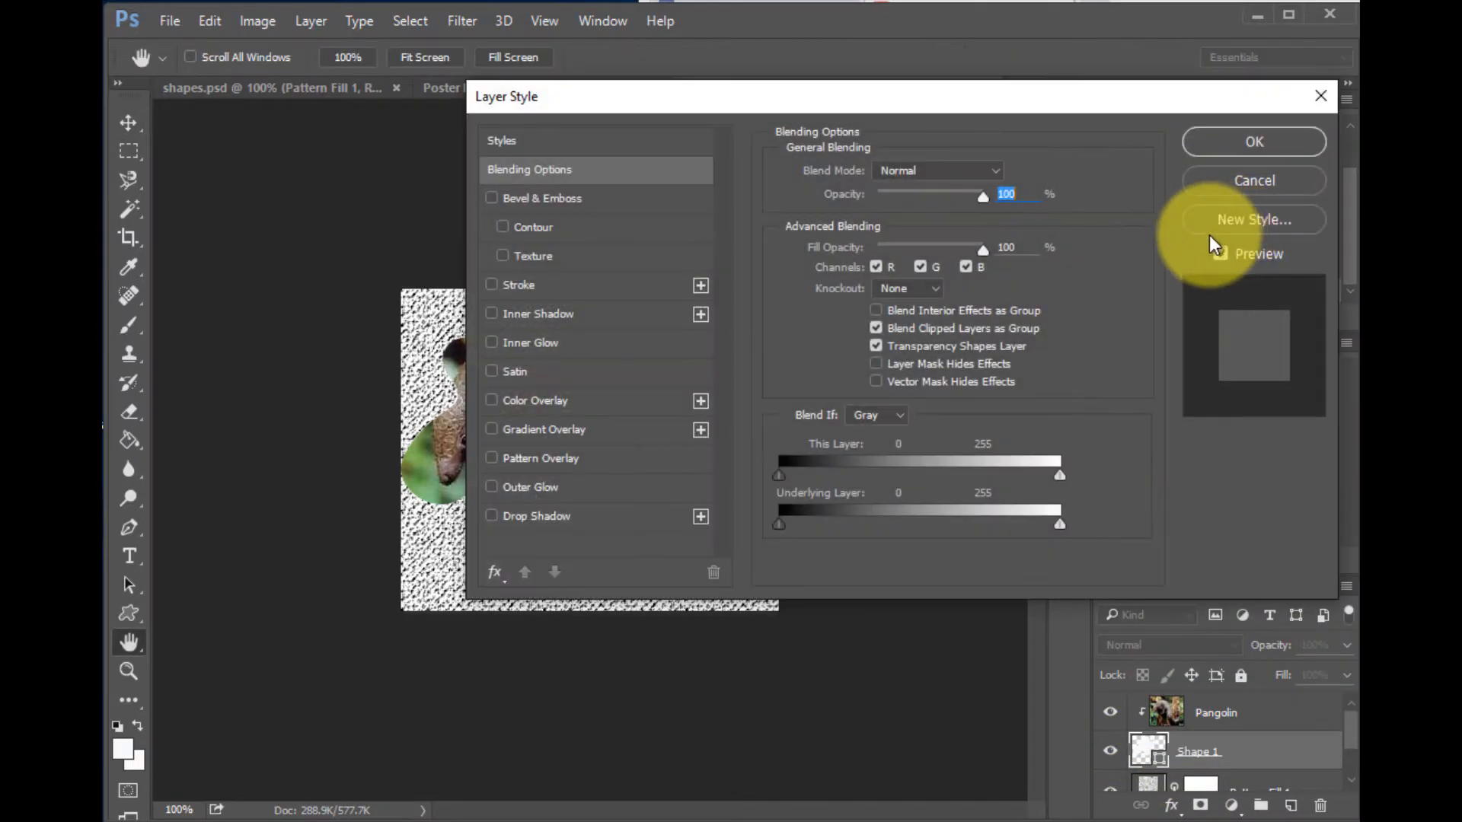
drag(641, 98, 654, 116)
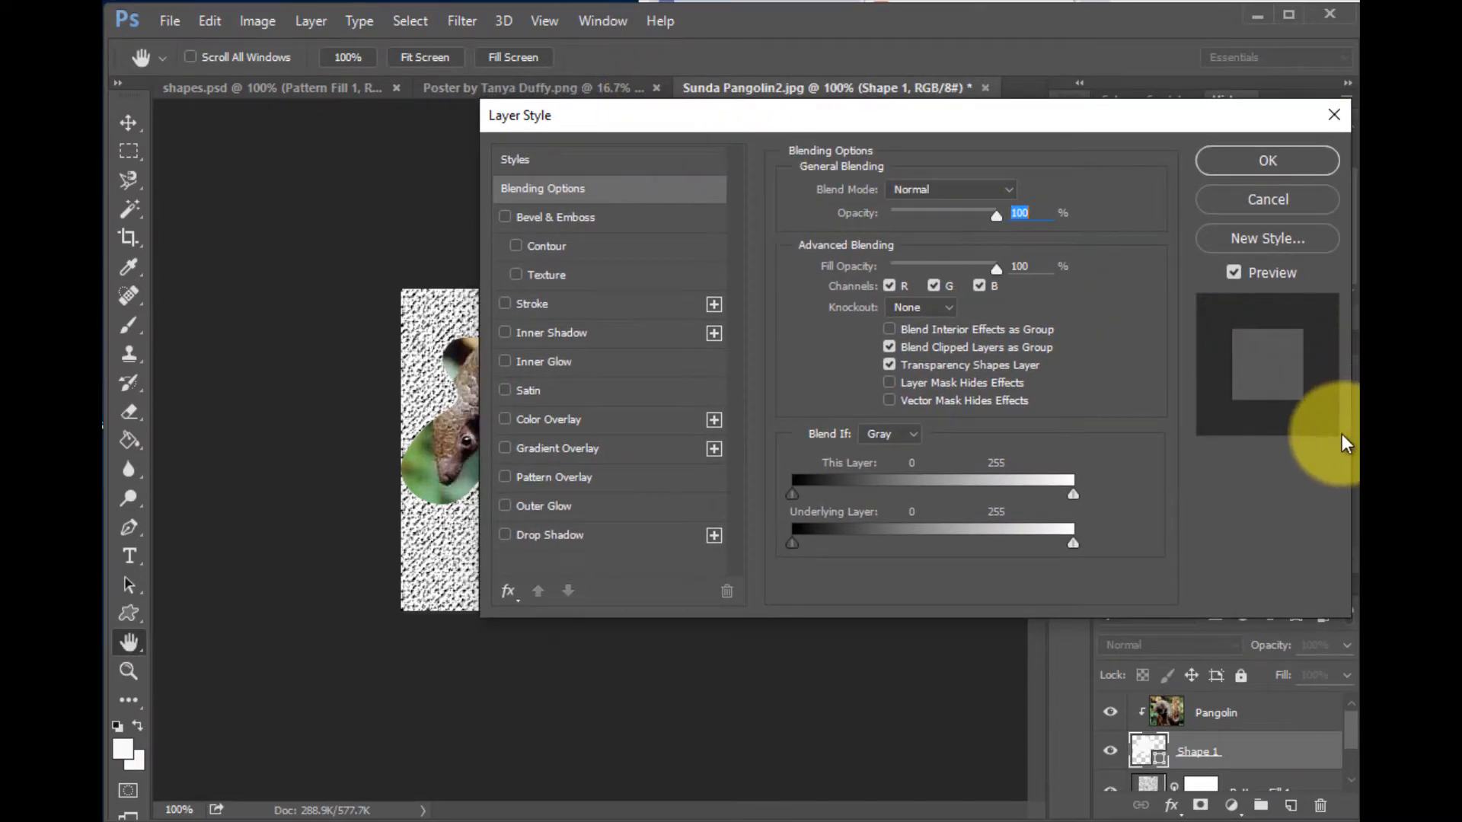
drag(918, 121, 996, 222)
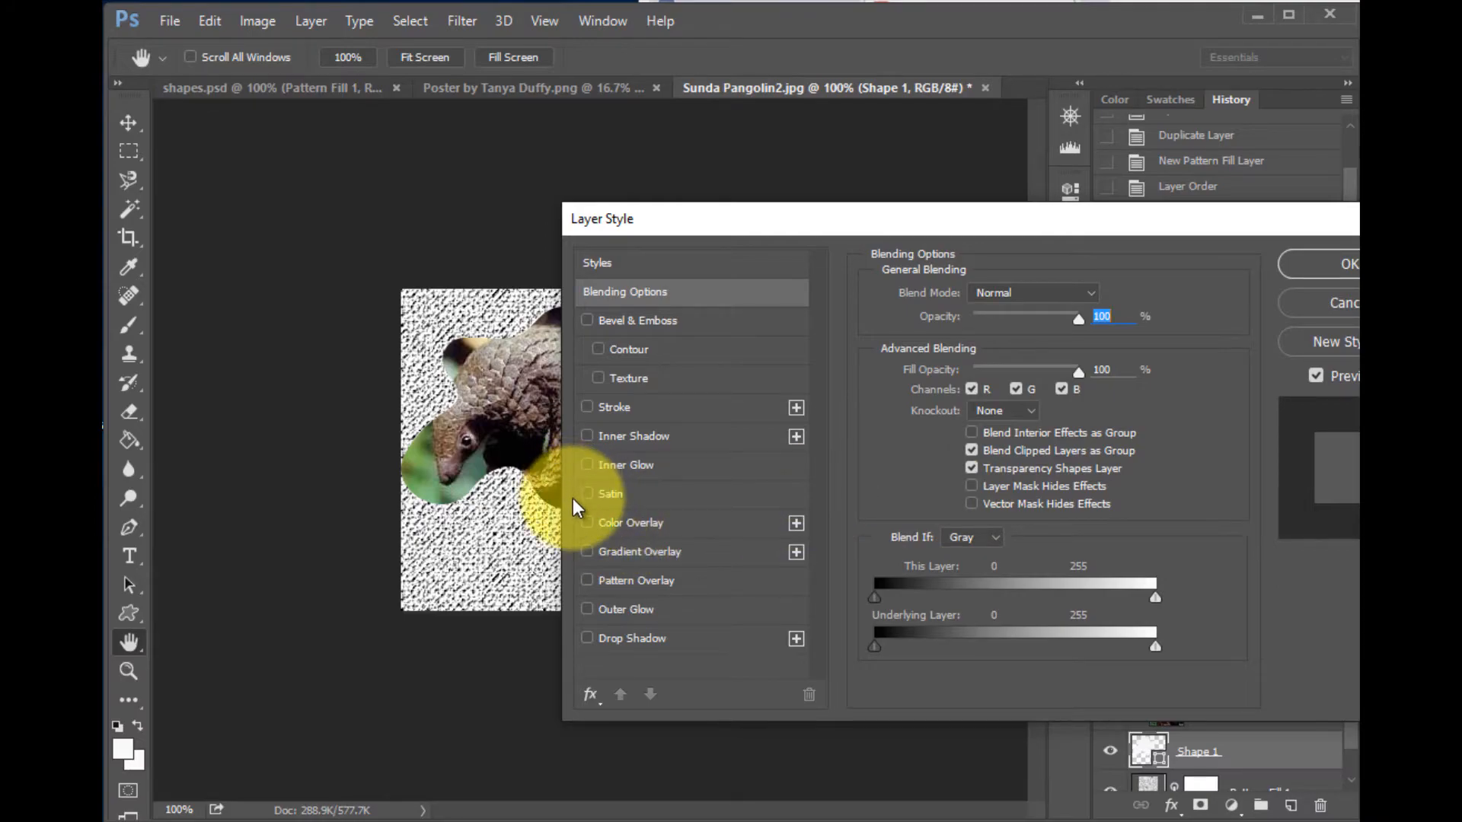
click(588, 406)
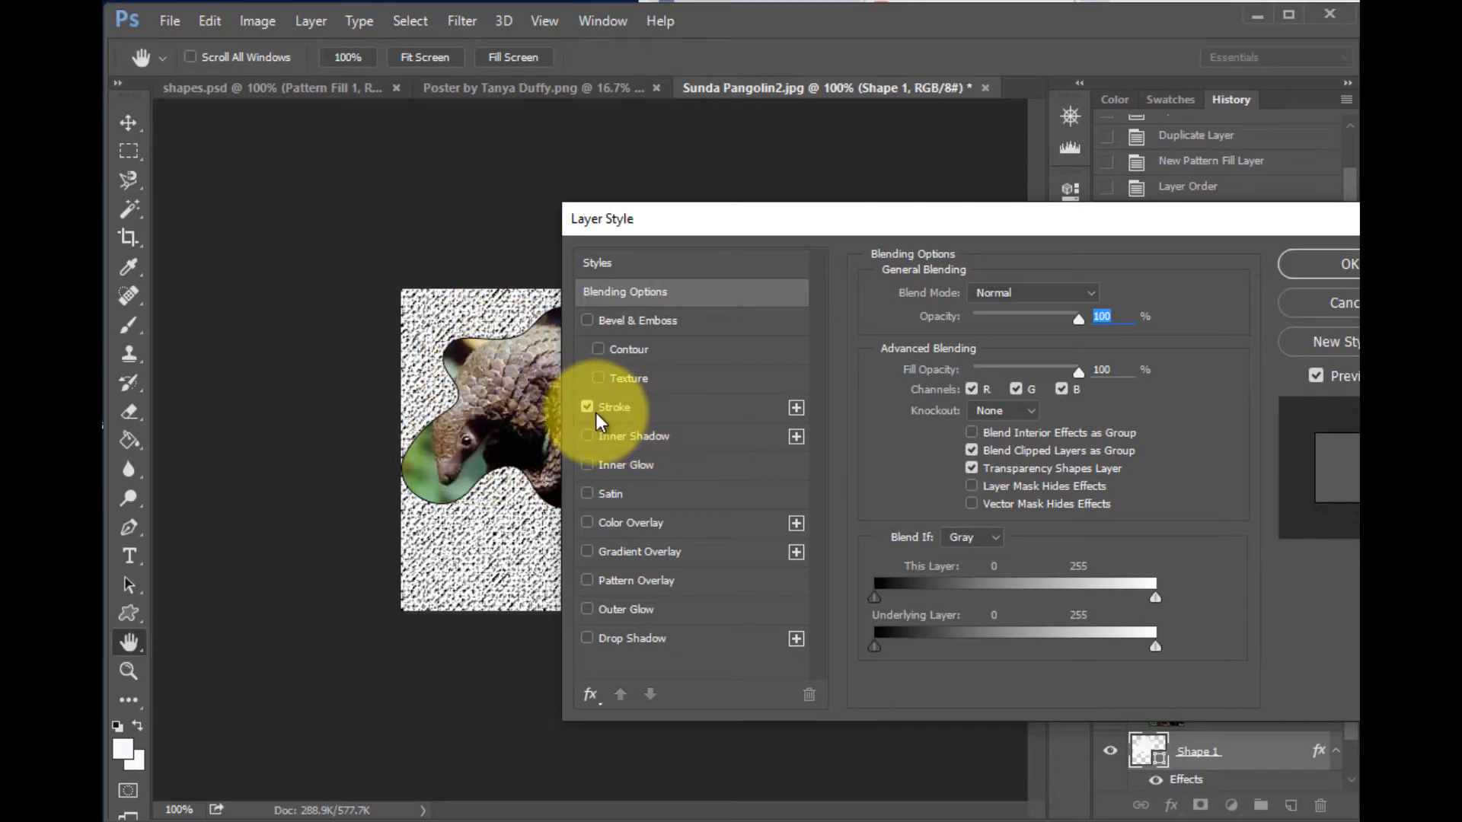
click(618, 410)
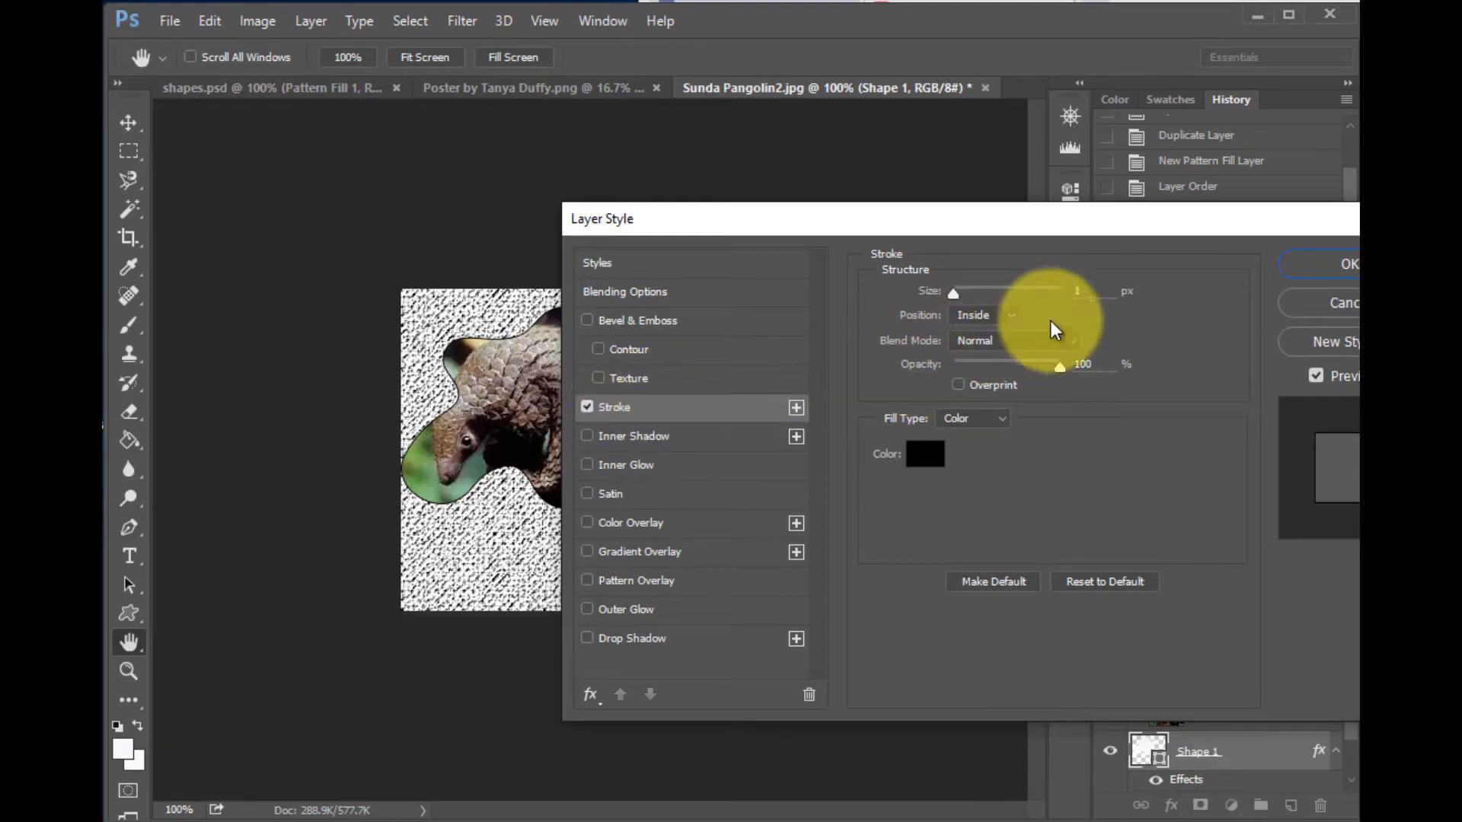
double_click(1077, 292)
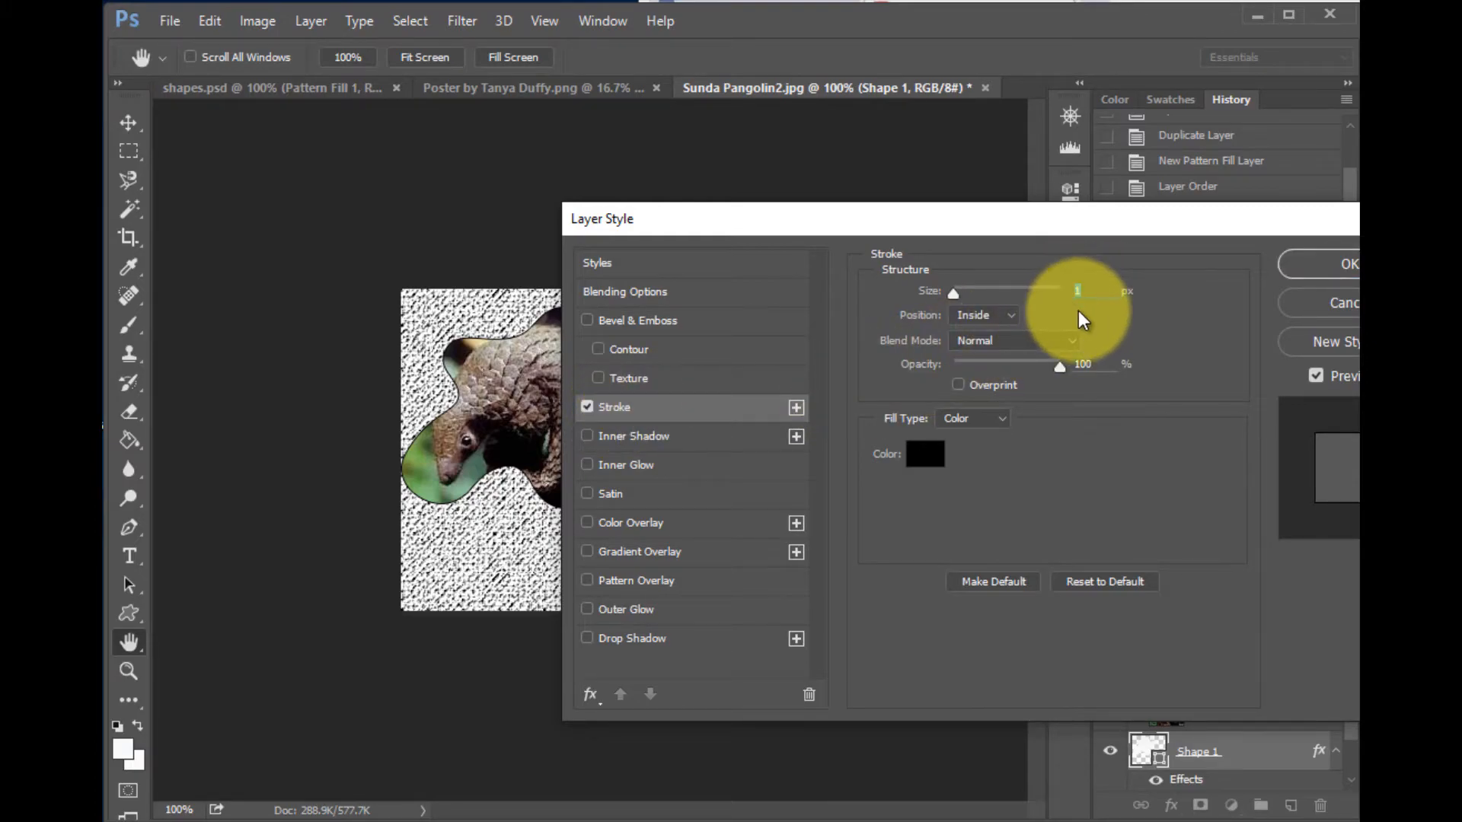
text(8)
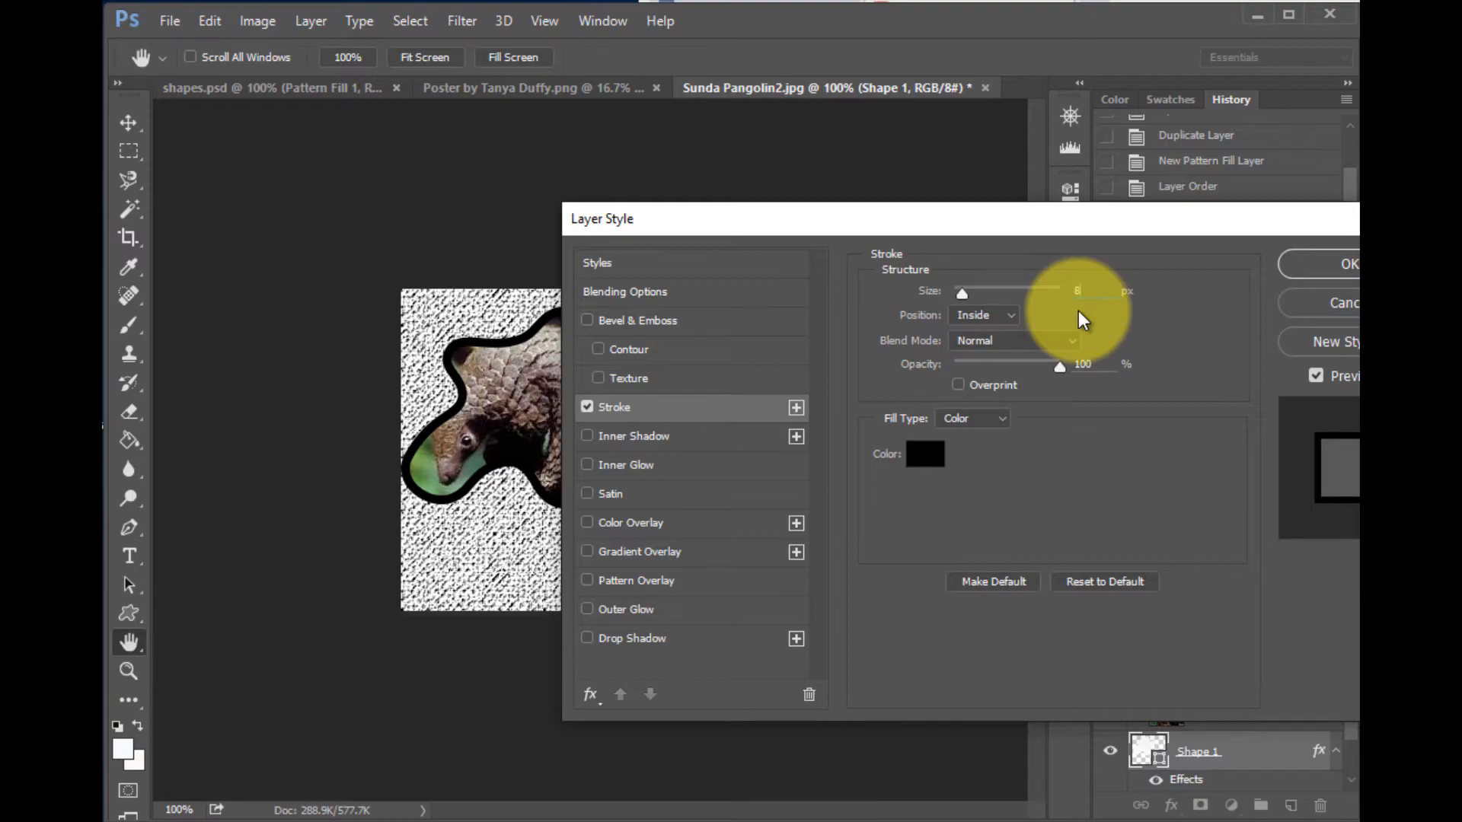
- Set the stroke colour to dark teal #0e2c2e
click(927, 459)
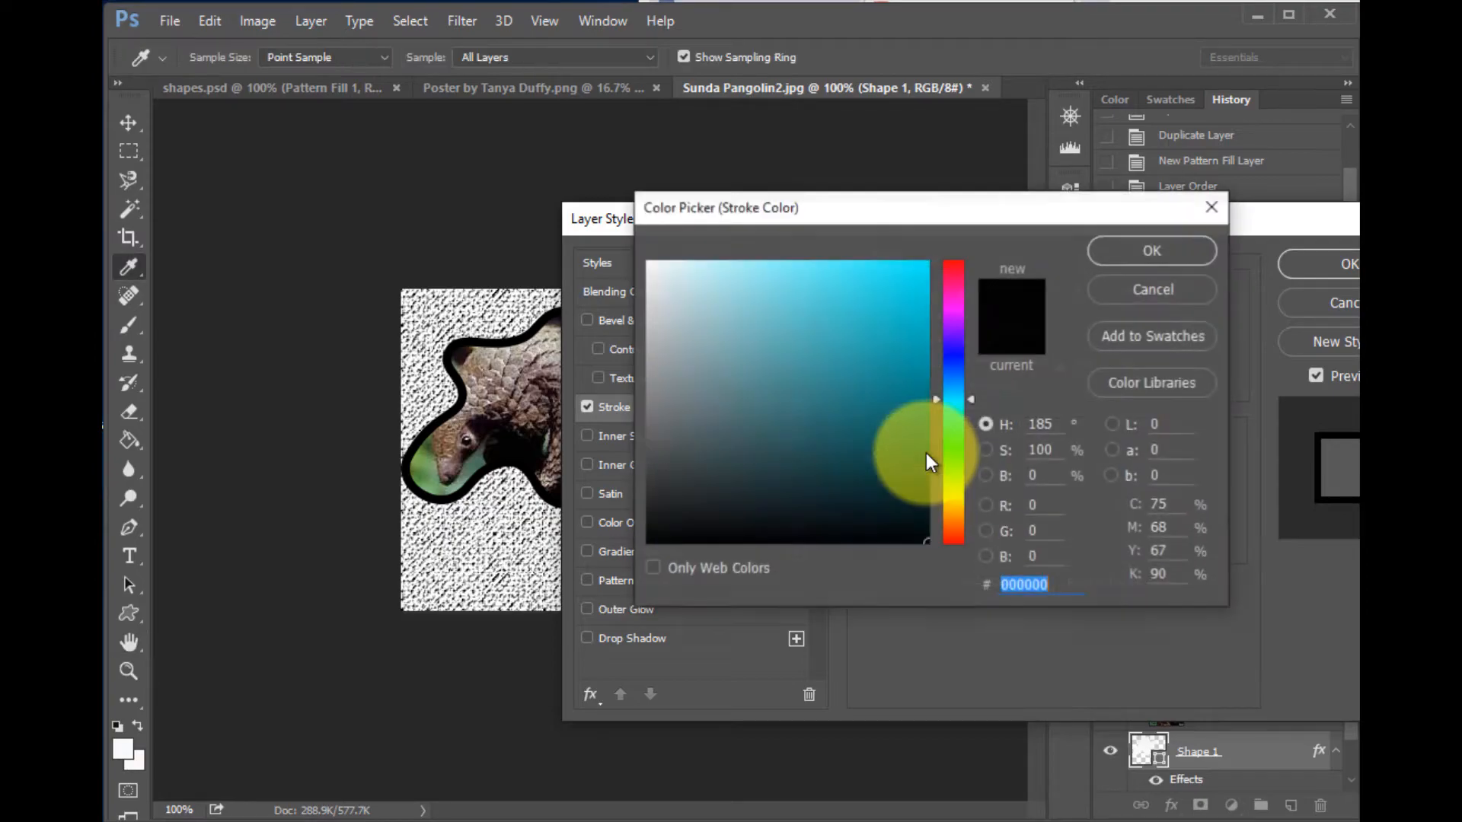
click(898, 402)
mouse_move(897, 401)
mouse_down()
mouse_move(848, 449)
mouse_move(789, 336)
mouse_move(722, 447)
mouse_move(845, 493)
mouse_move(776, 467)
mouse_up()
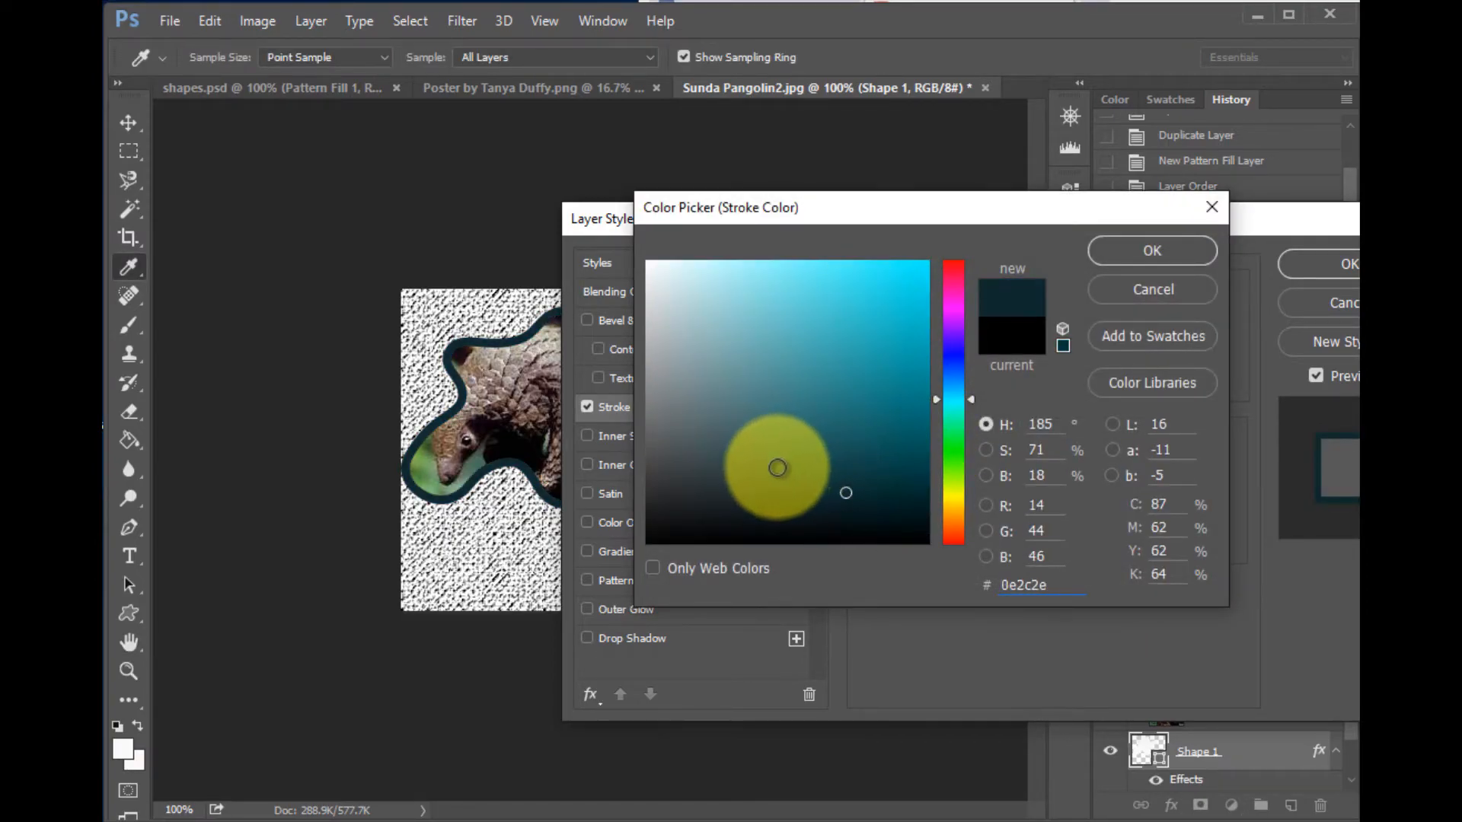
click(1151, 251)
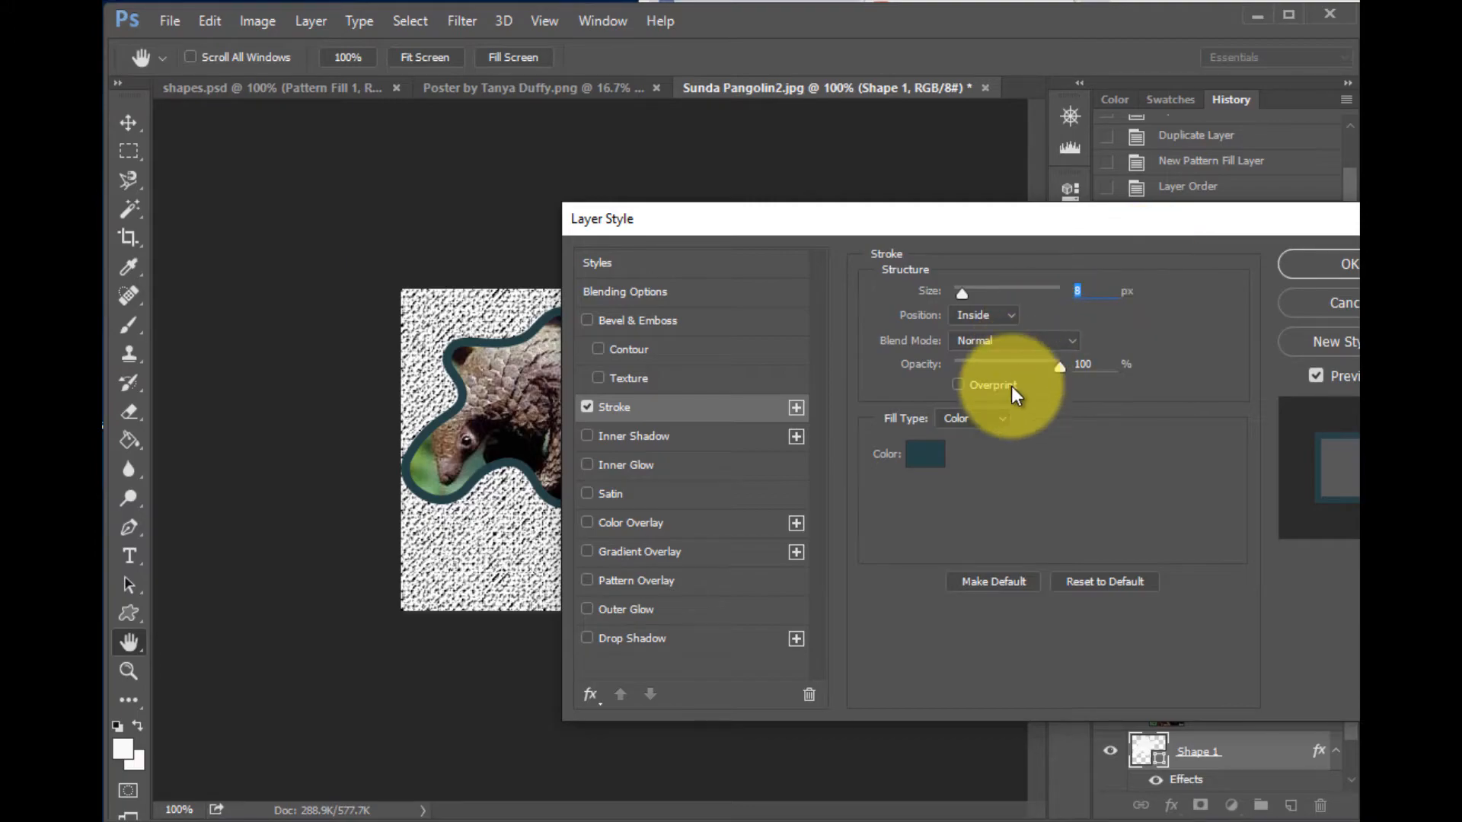
- Set the stroke position to Center and apply the layer style
click(1006, 317)
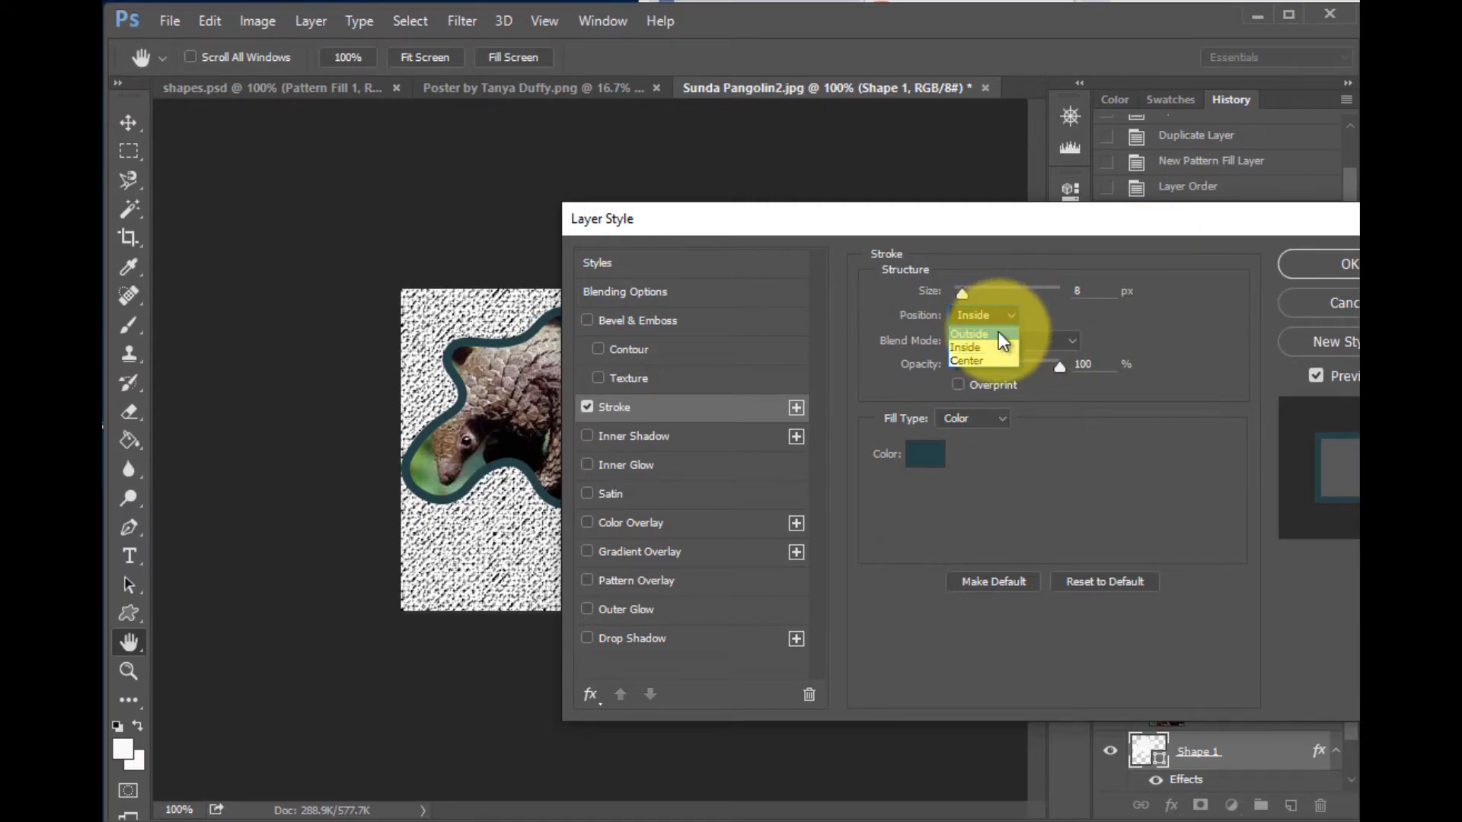
click(997, 331)
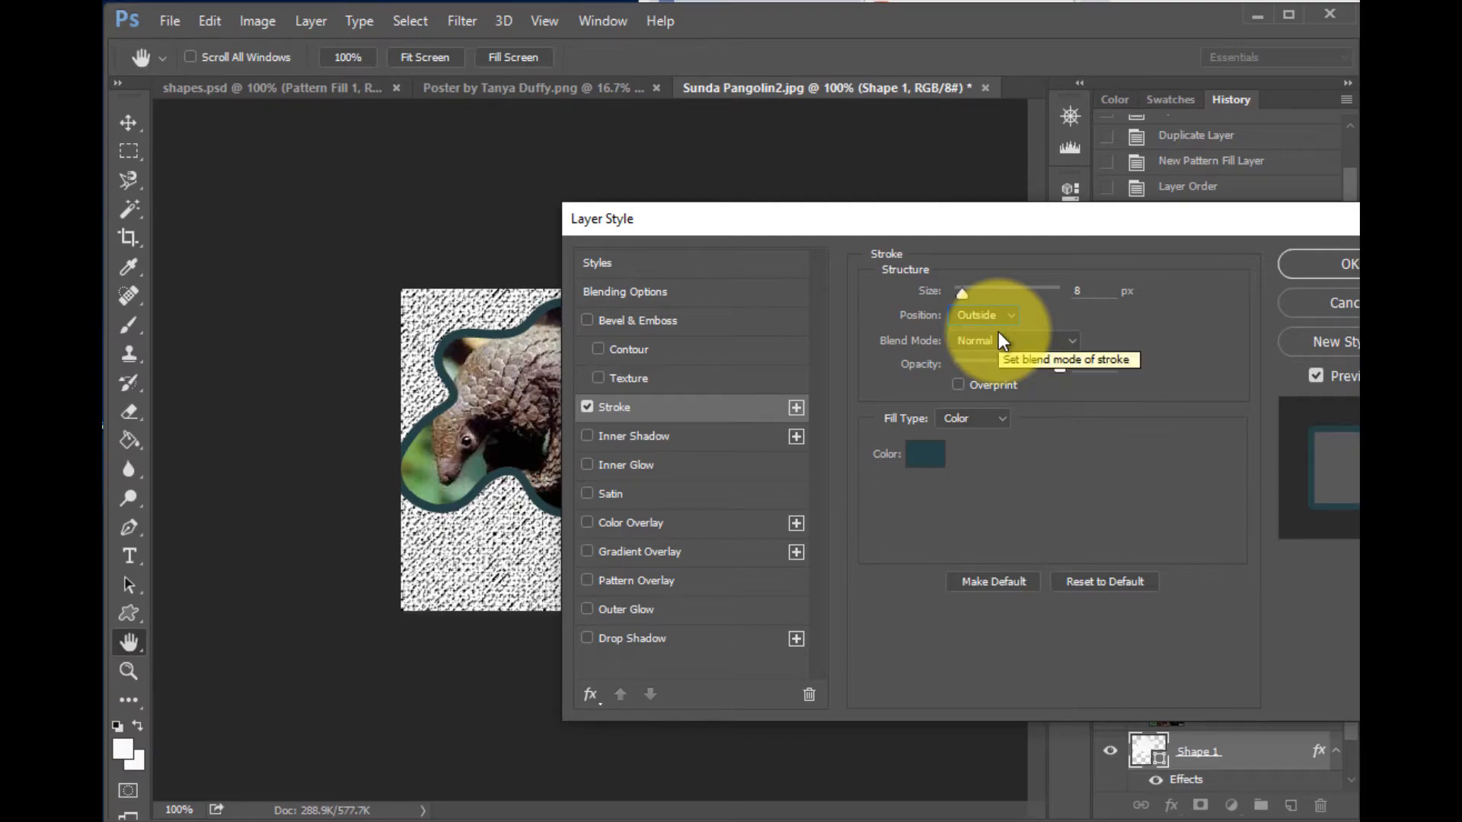
click(1001, 319)
click(998, 348)
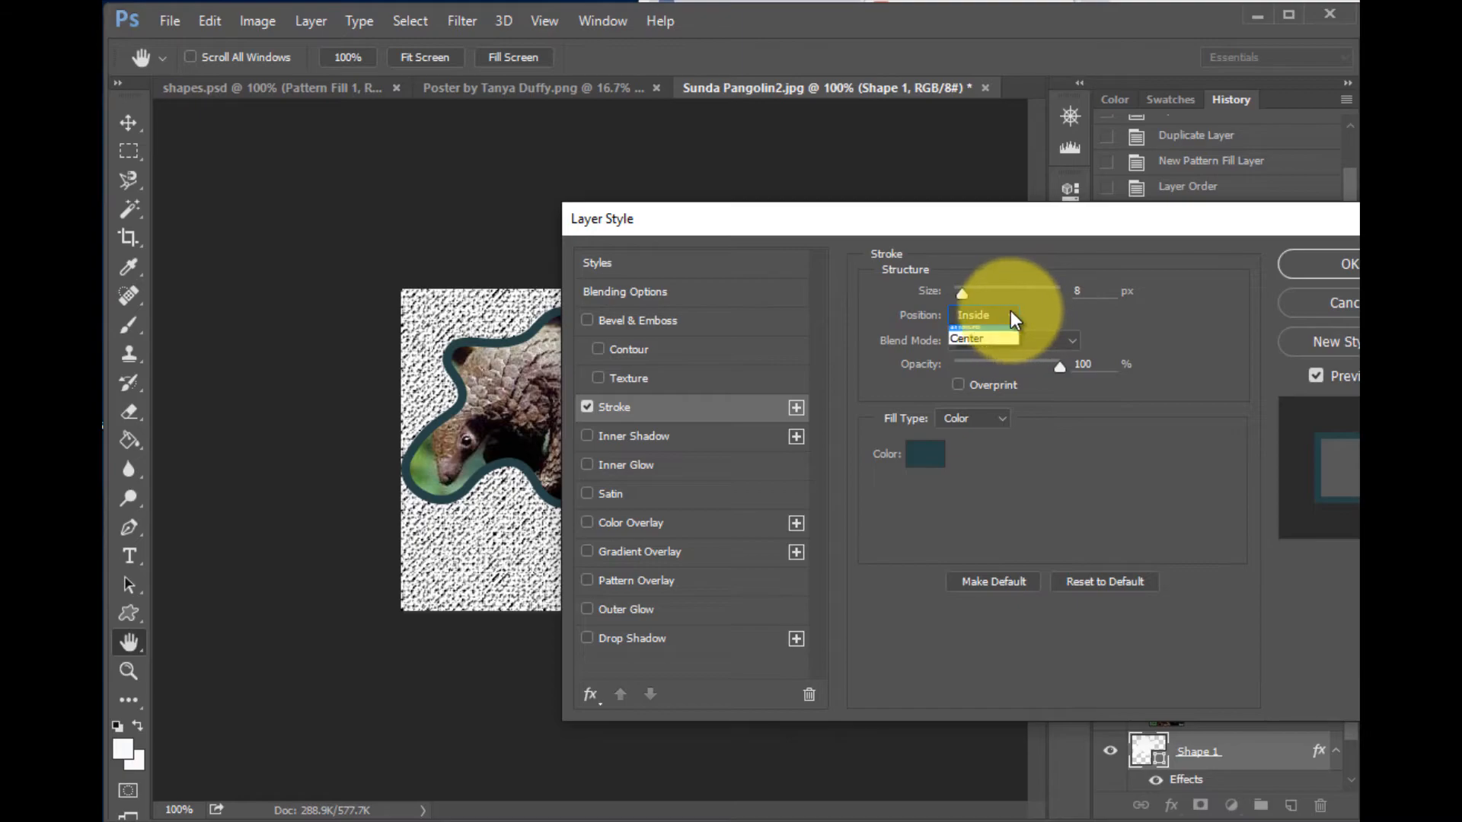
click(1009, 314)
click(998, 362)
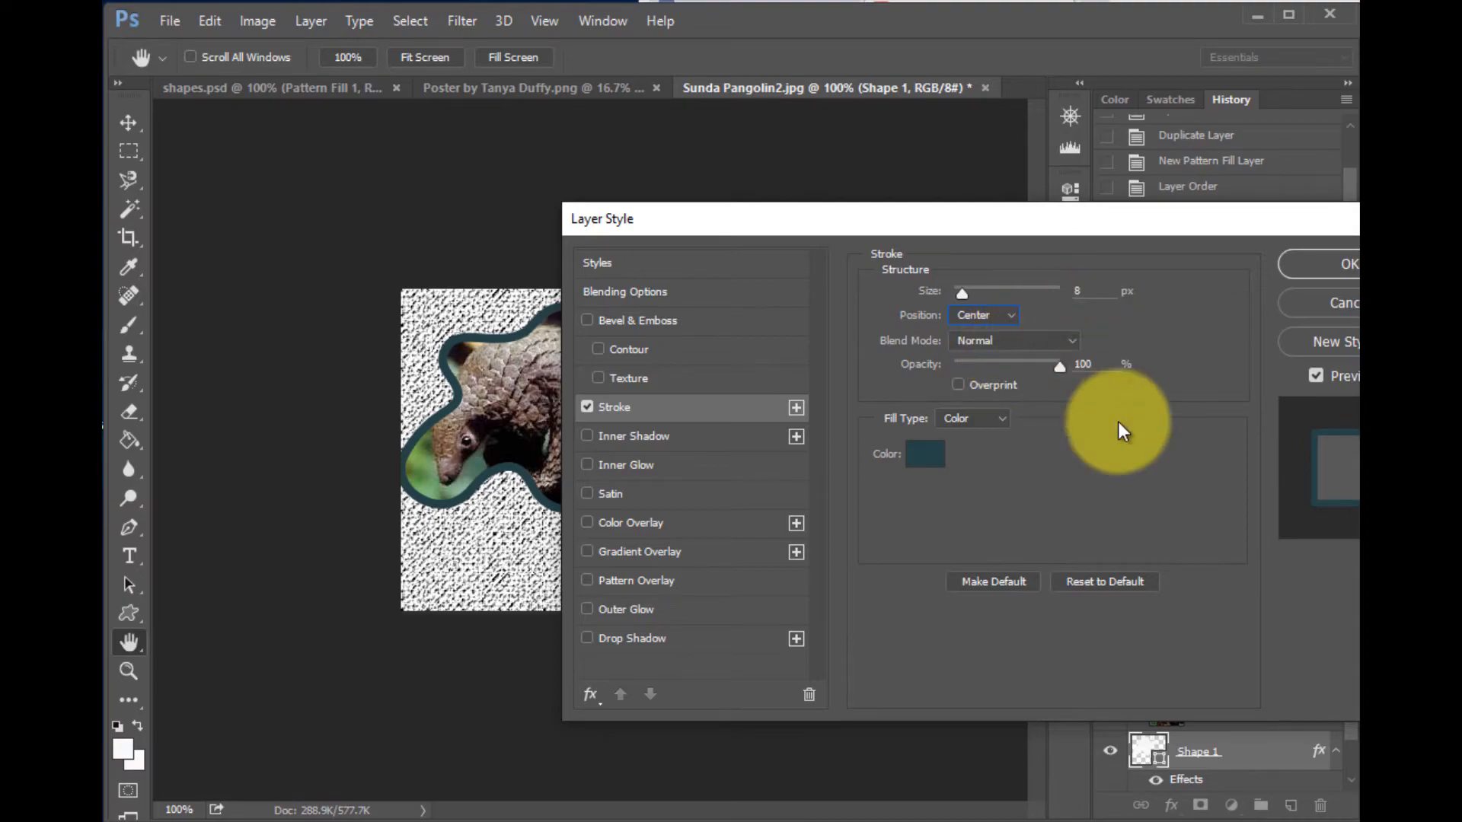
click(1338, 264)
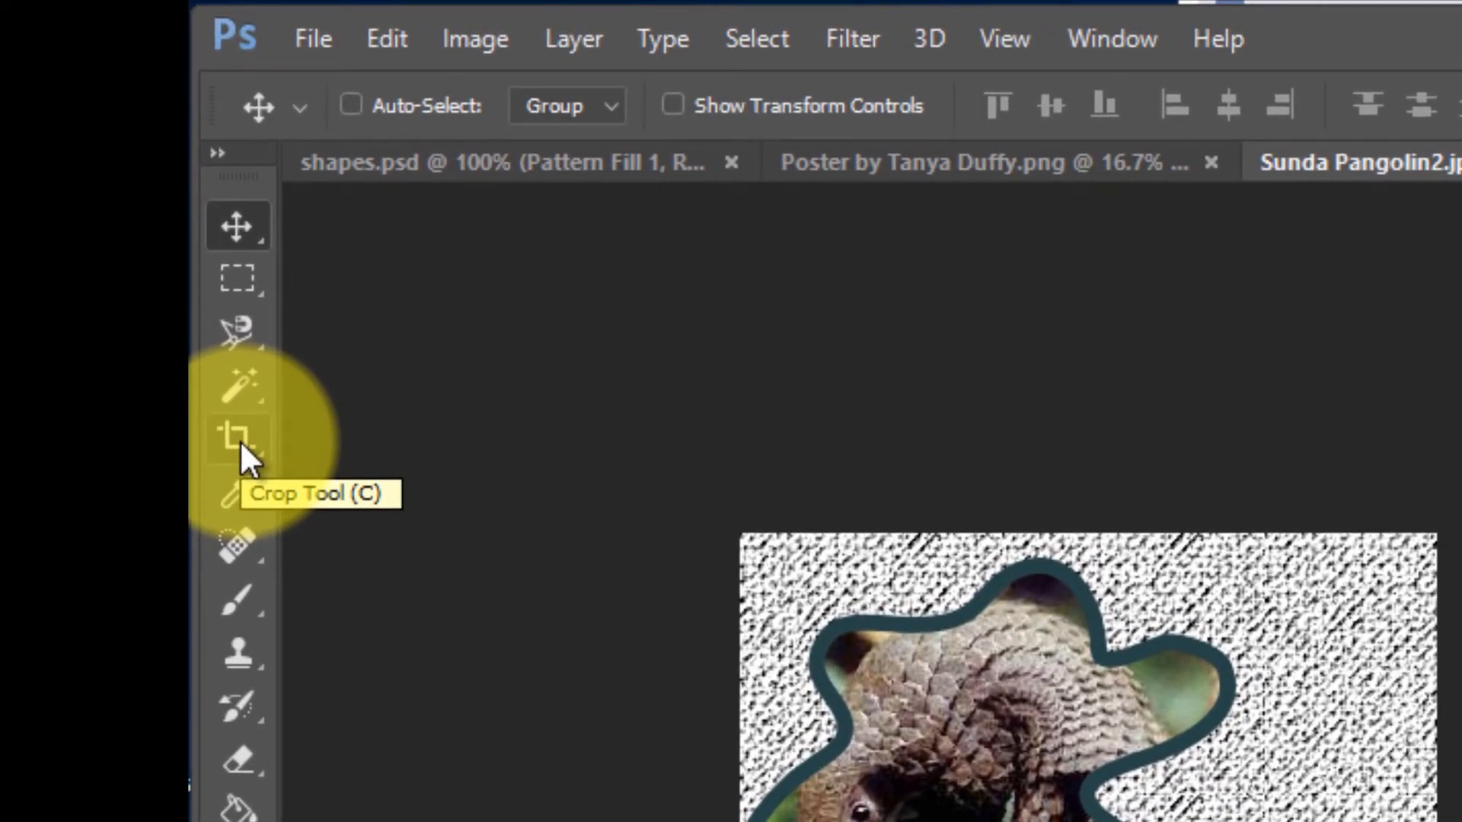
- Crop the canvas tighter around the splat shape using the Crop tool
click(240, 440)
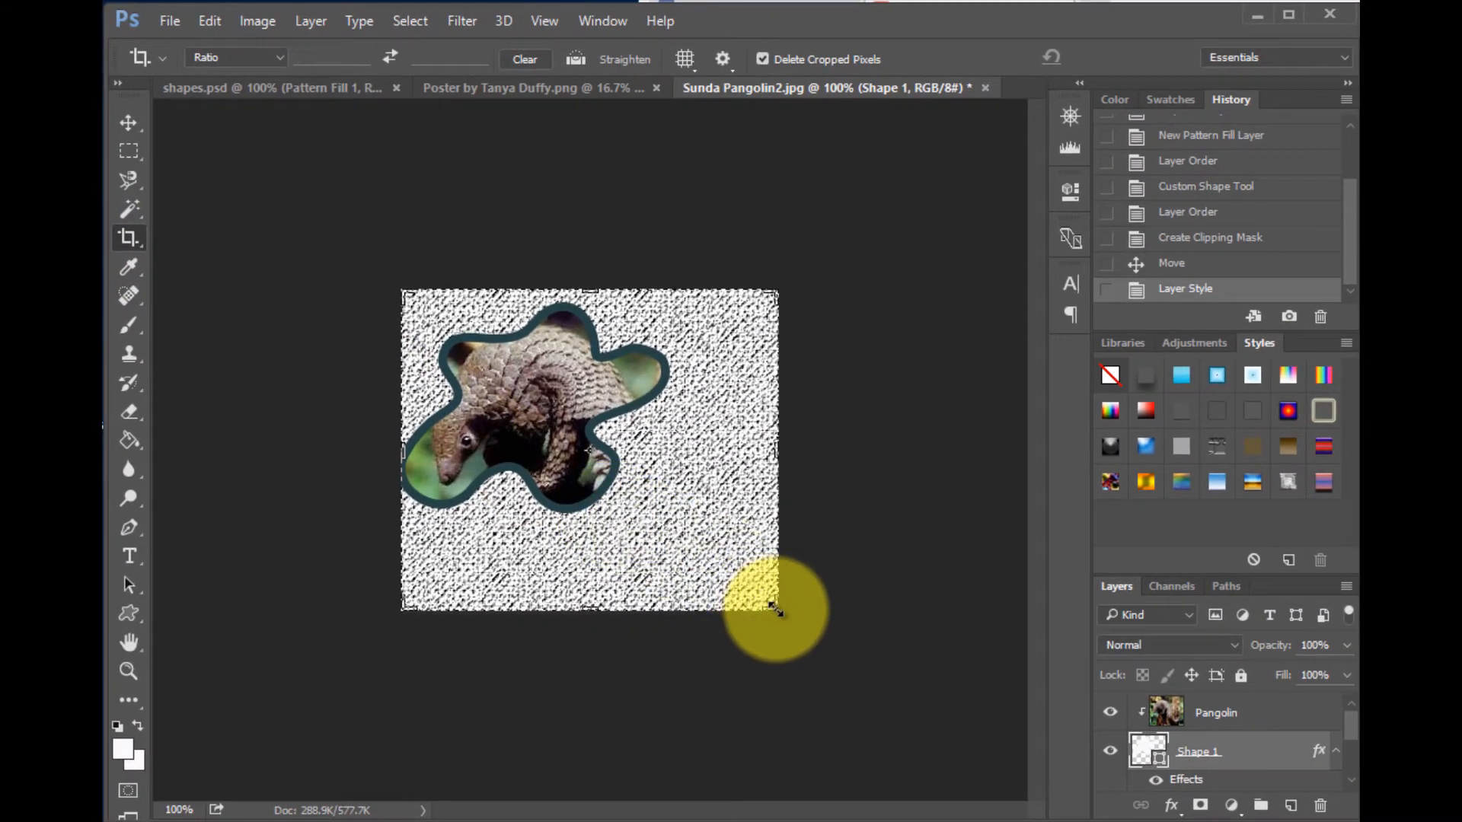
drag(775, 608, 722, 572)
drag(455, 450, 456, 454)
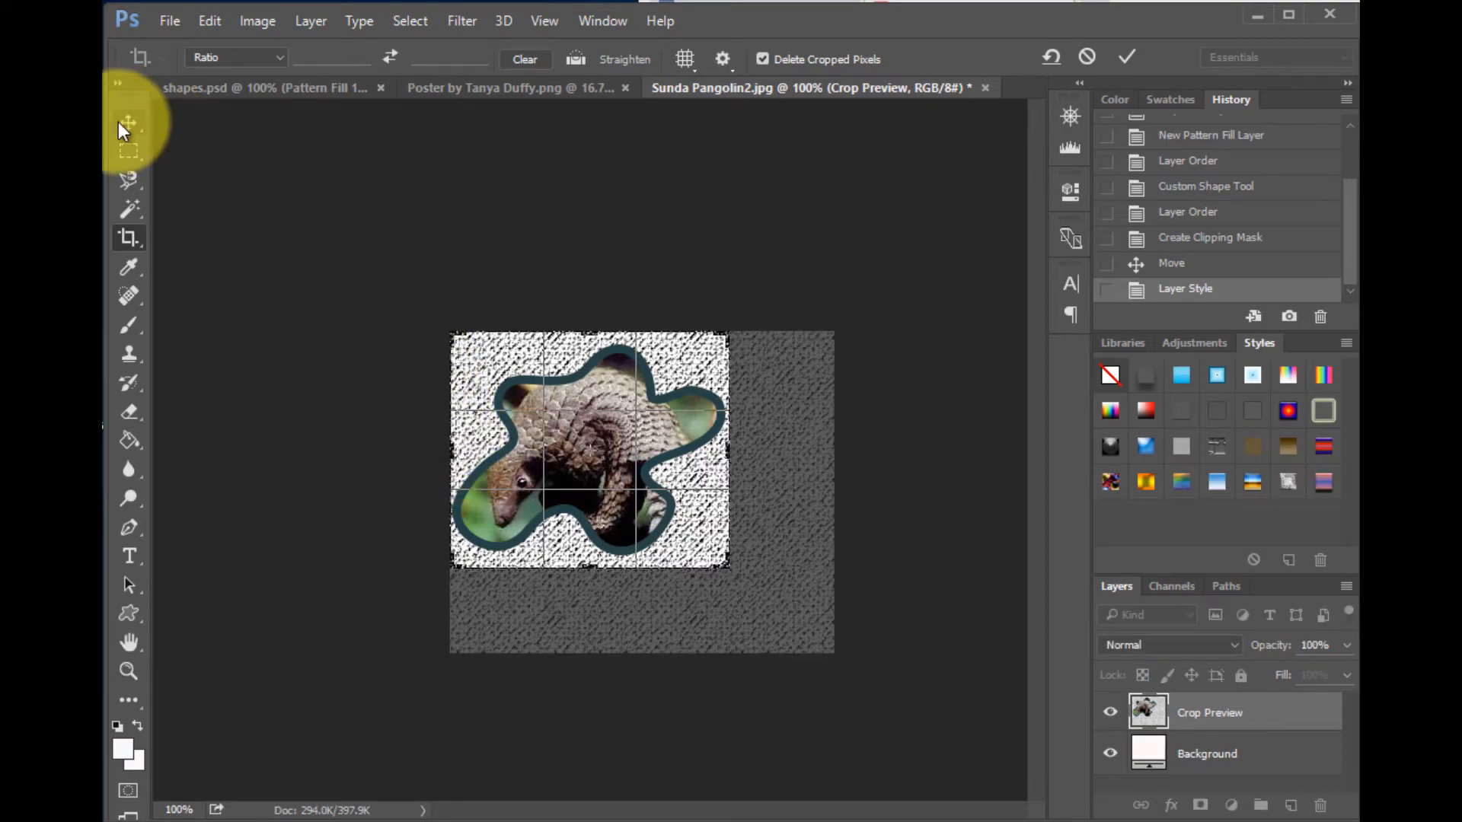
click(120, 124)
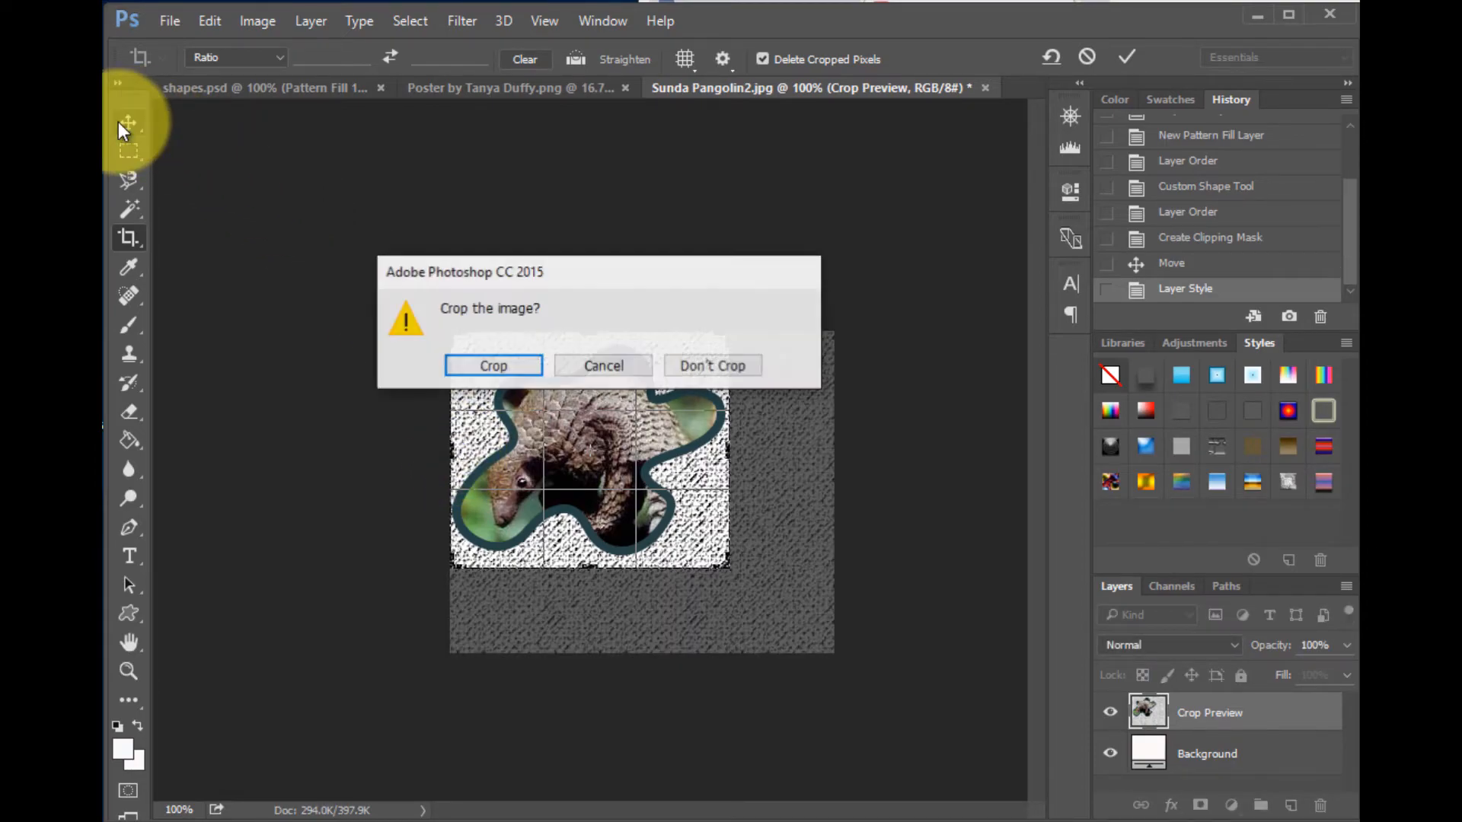
click(495, 366)
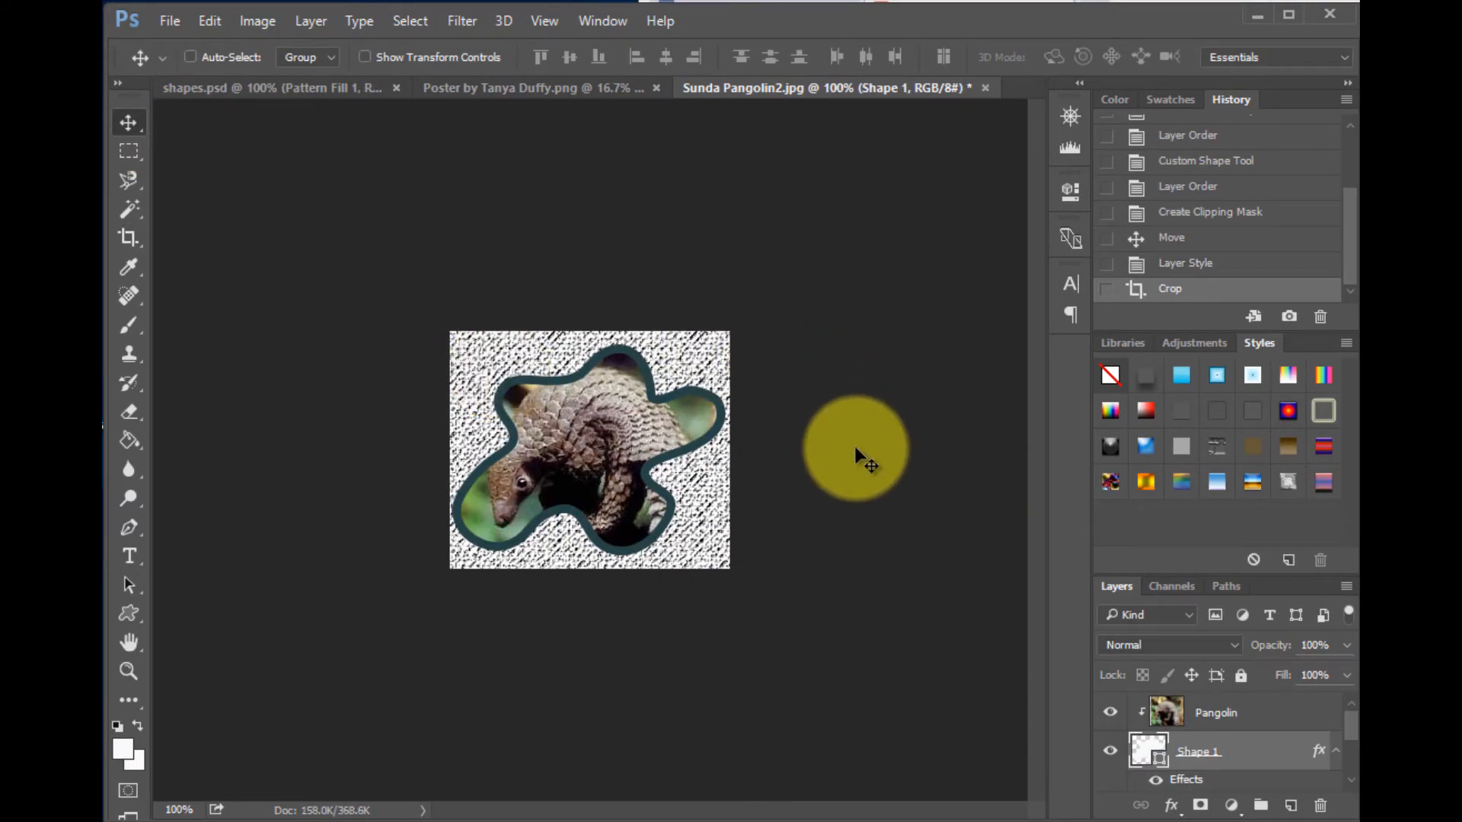
key(ctrl+plus)
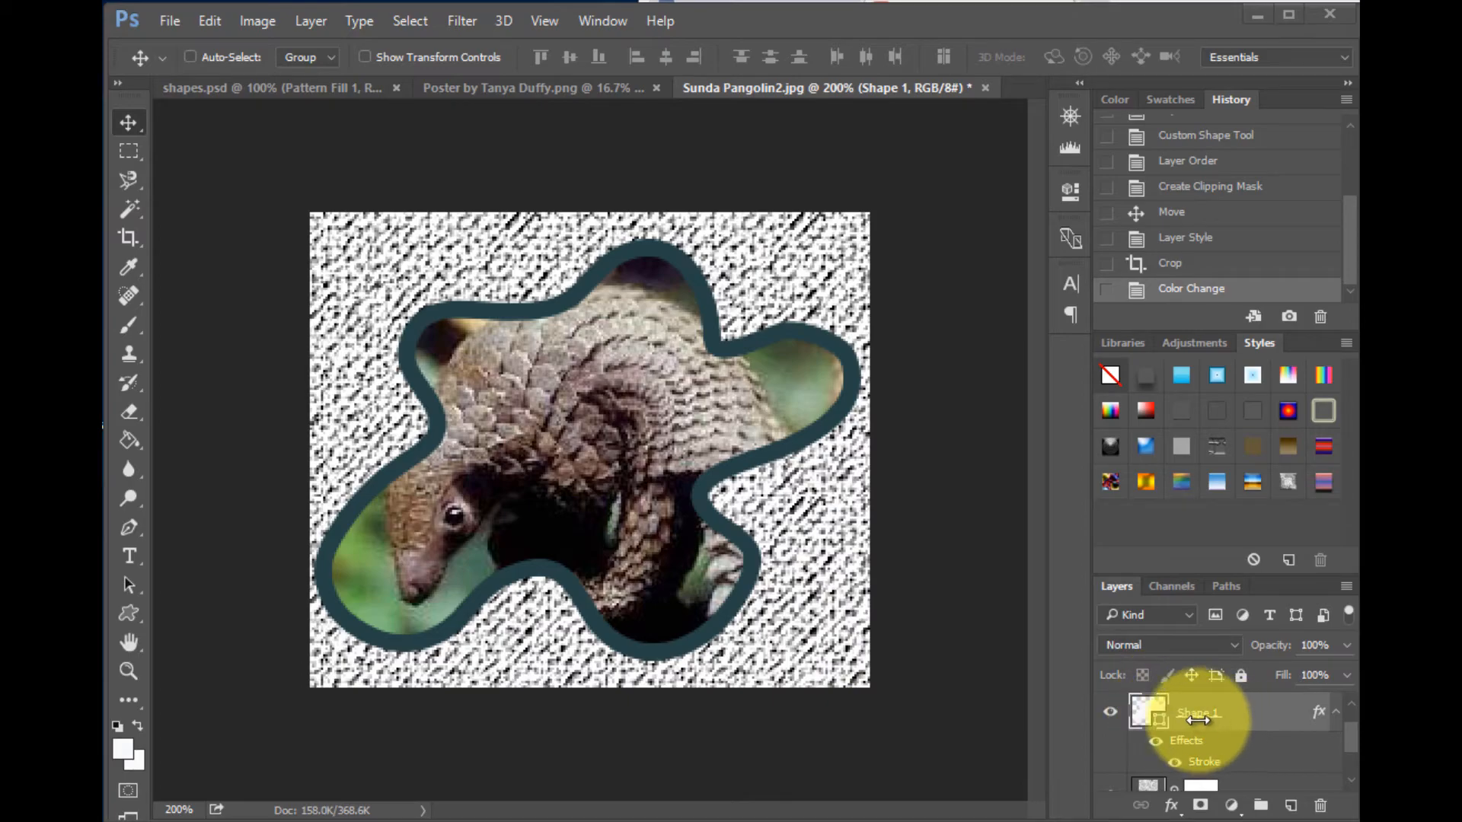
double_click(1143, 713)
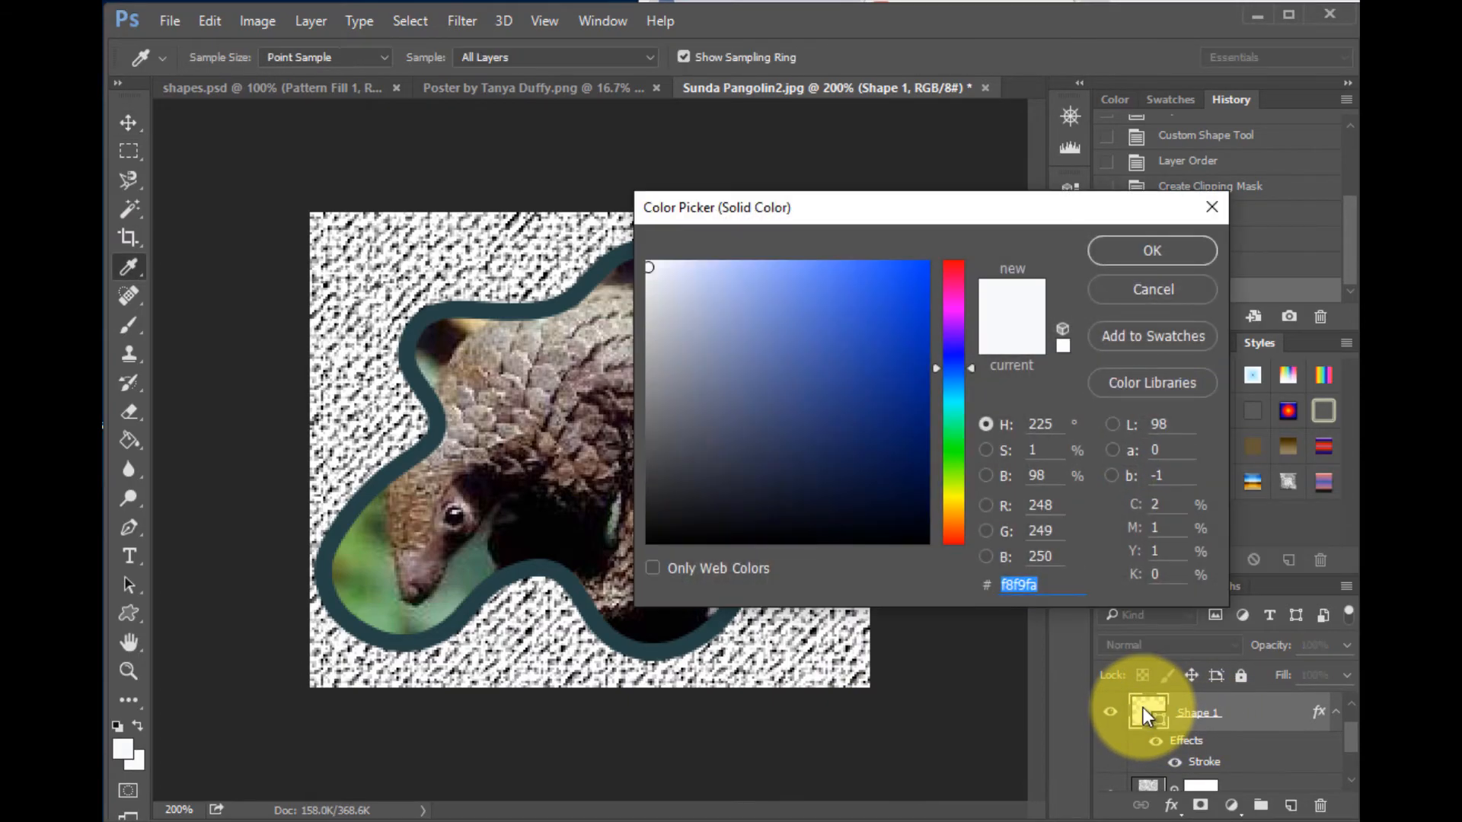
click(1153, 291)
- Add a drop shadow to Shape 1 with 23 px distance and a 47° angle
right_click(1153, 715)
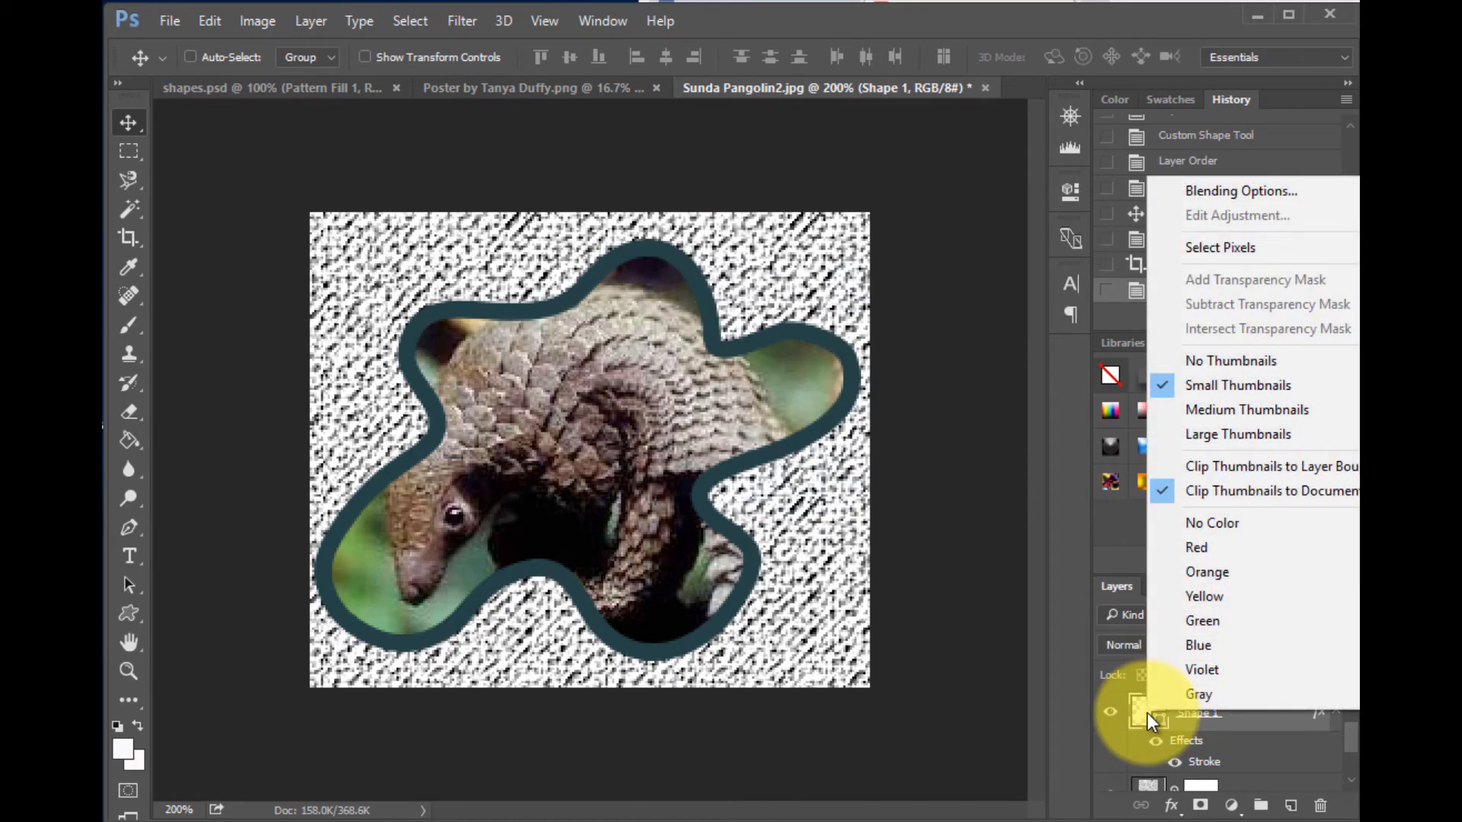
click(1251, 193)
drag(971, 232, 1078, 161)
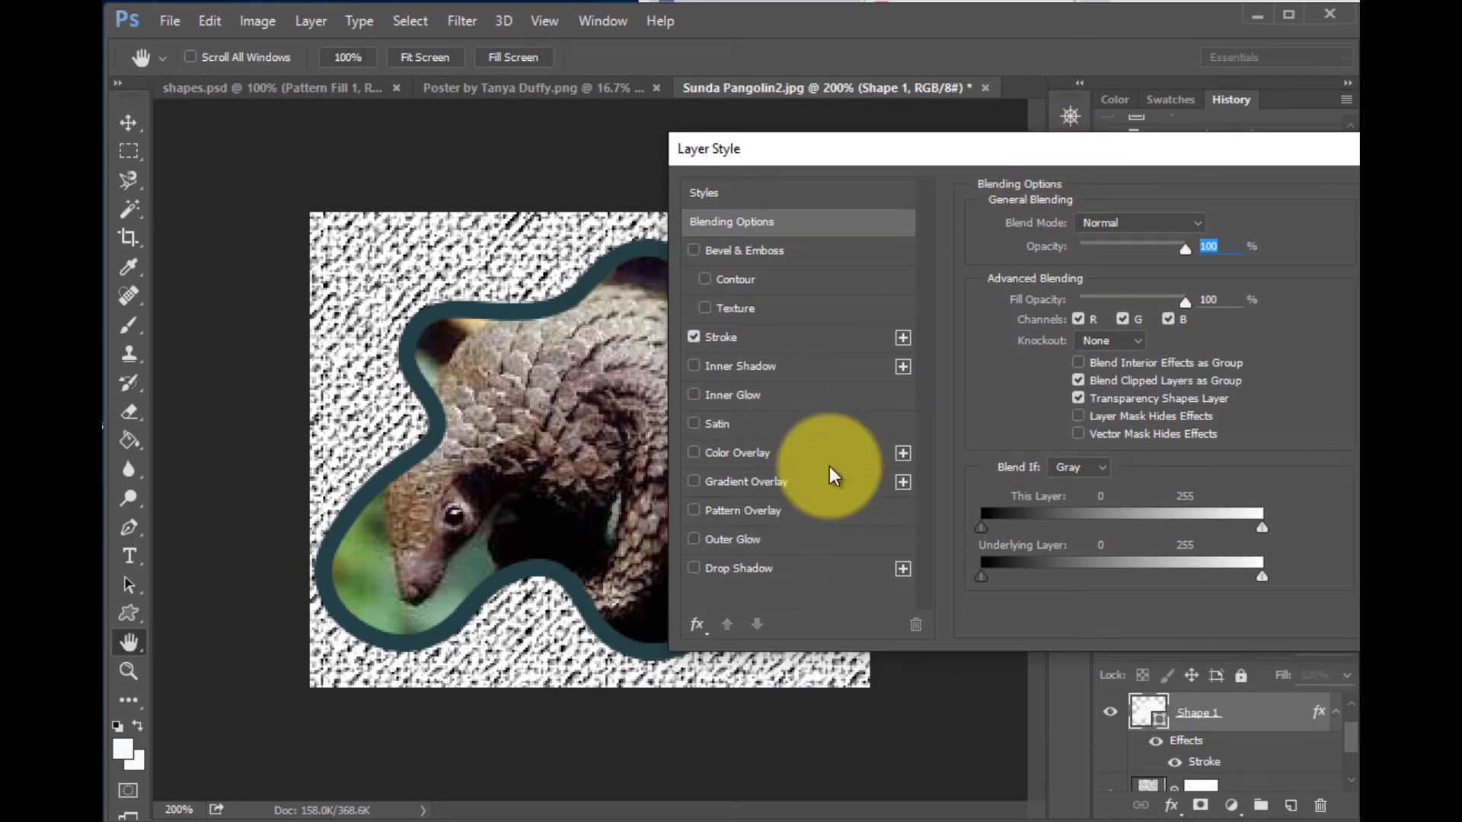
click(725, 568)
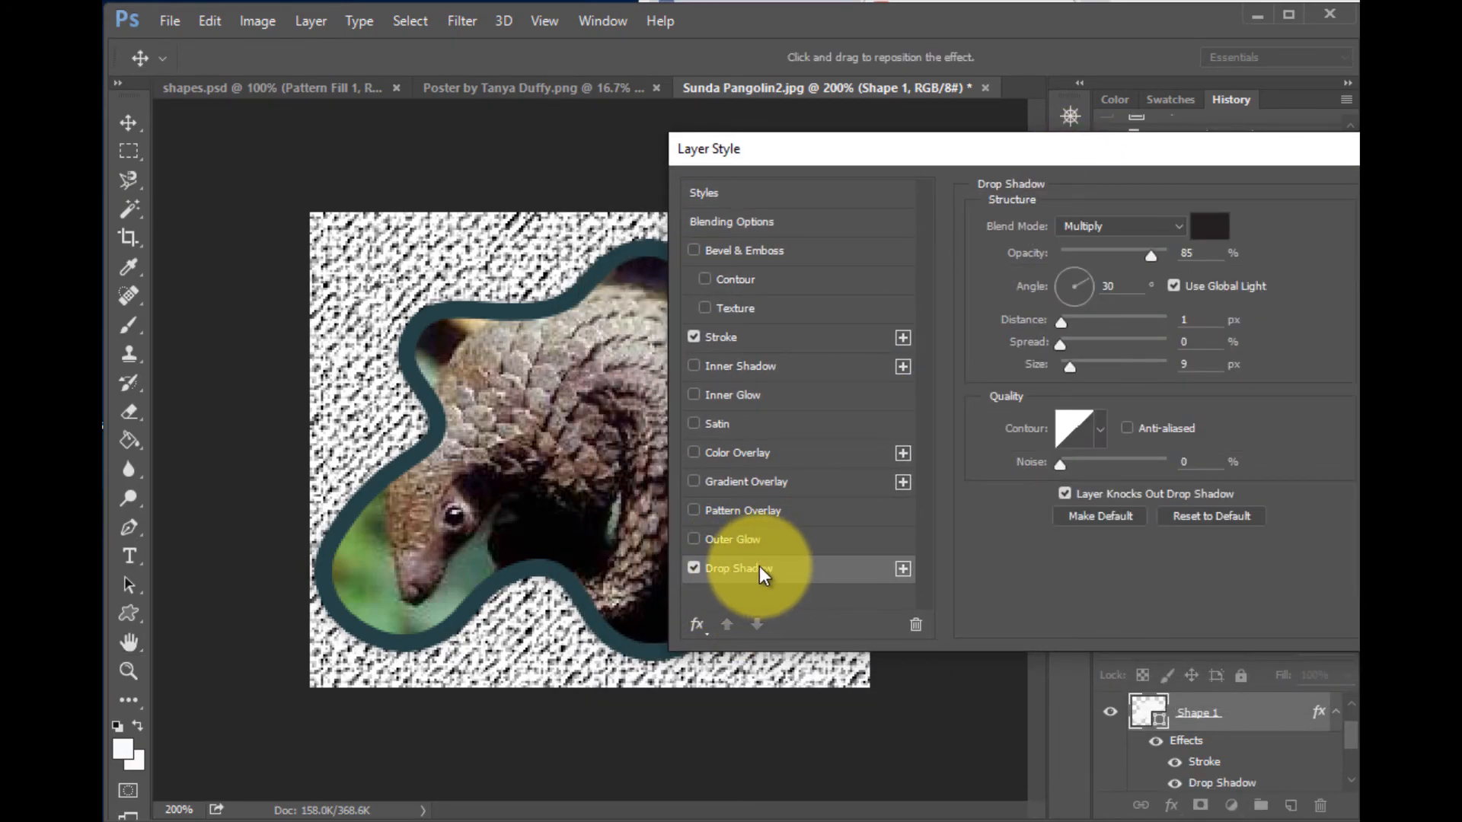
drag(1089, 280, 1085, 323)
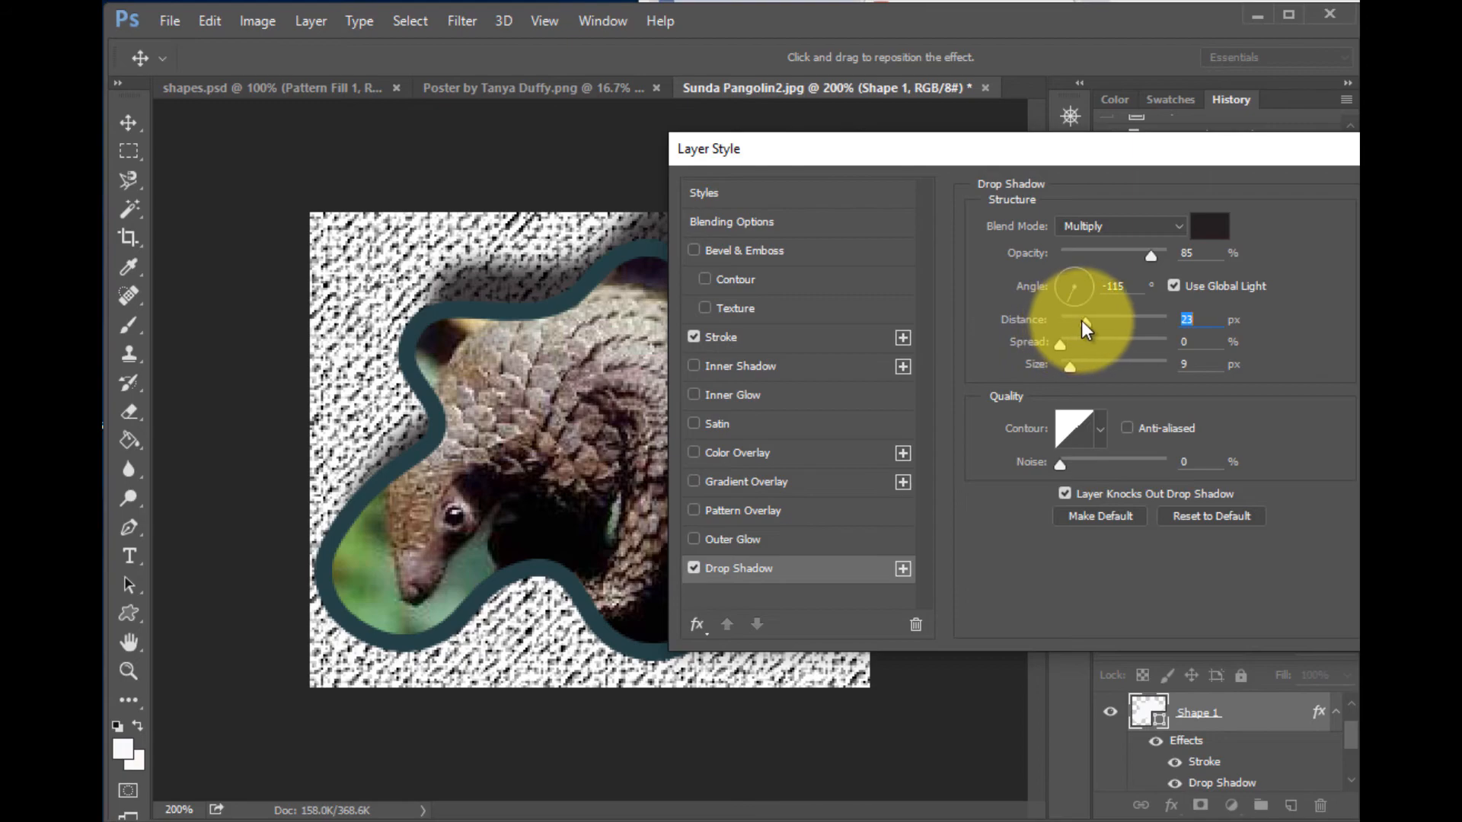
click(1087, 274)
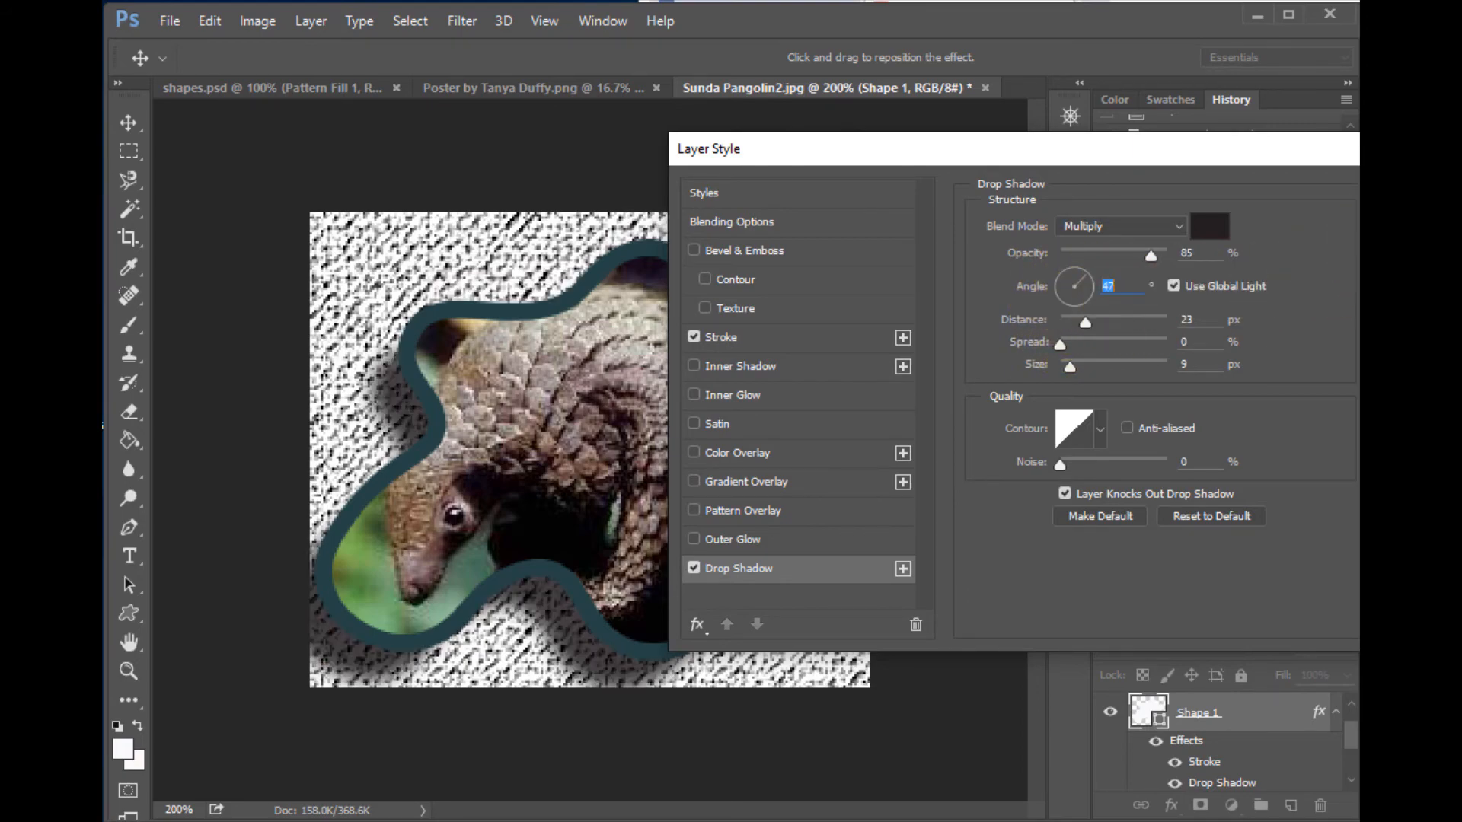
key(Return)
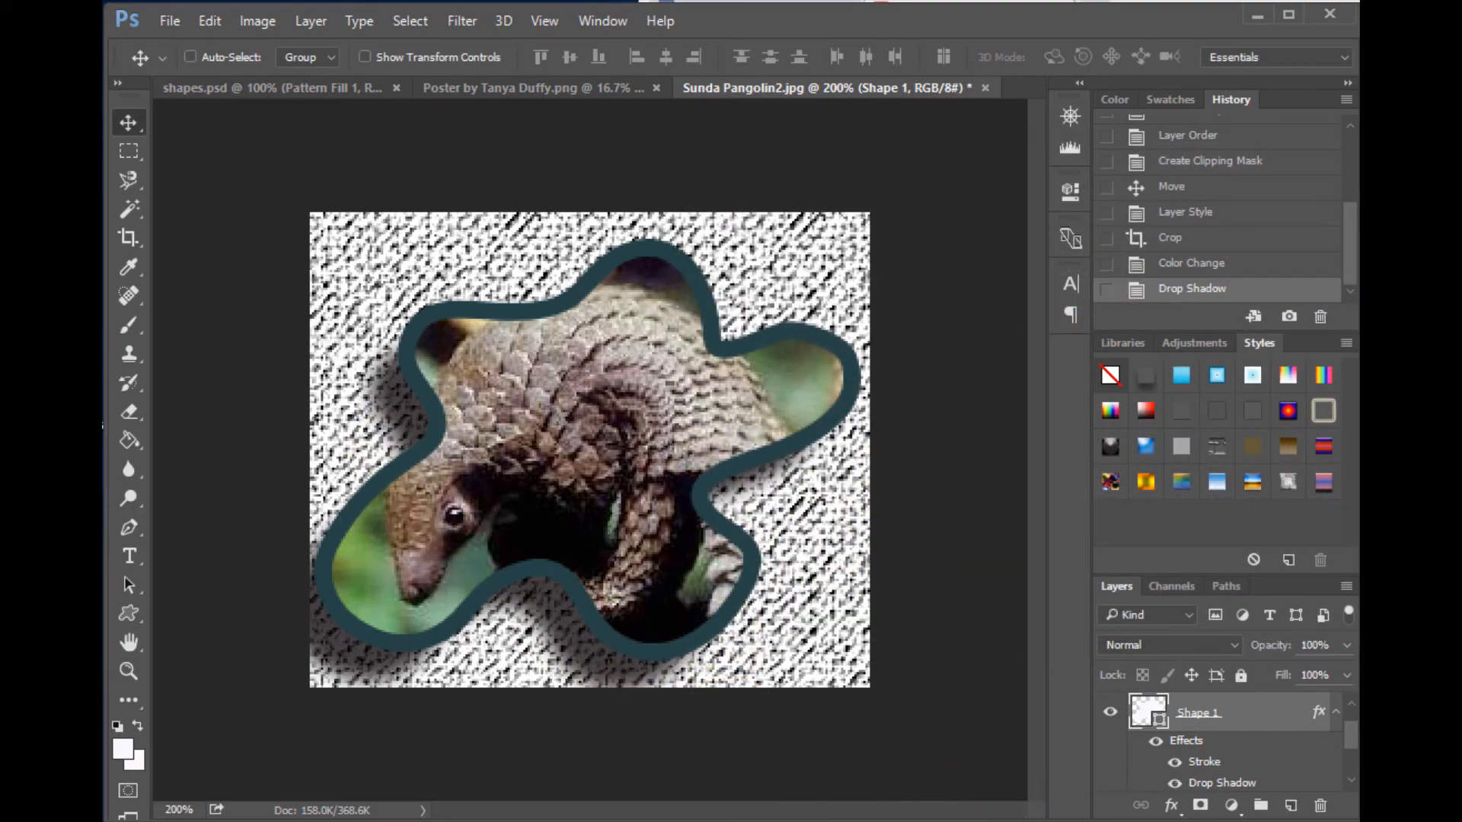
- Undo the last change
key(ctrl+z)
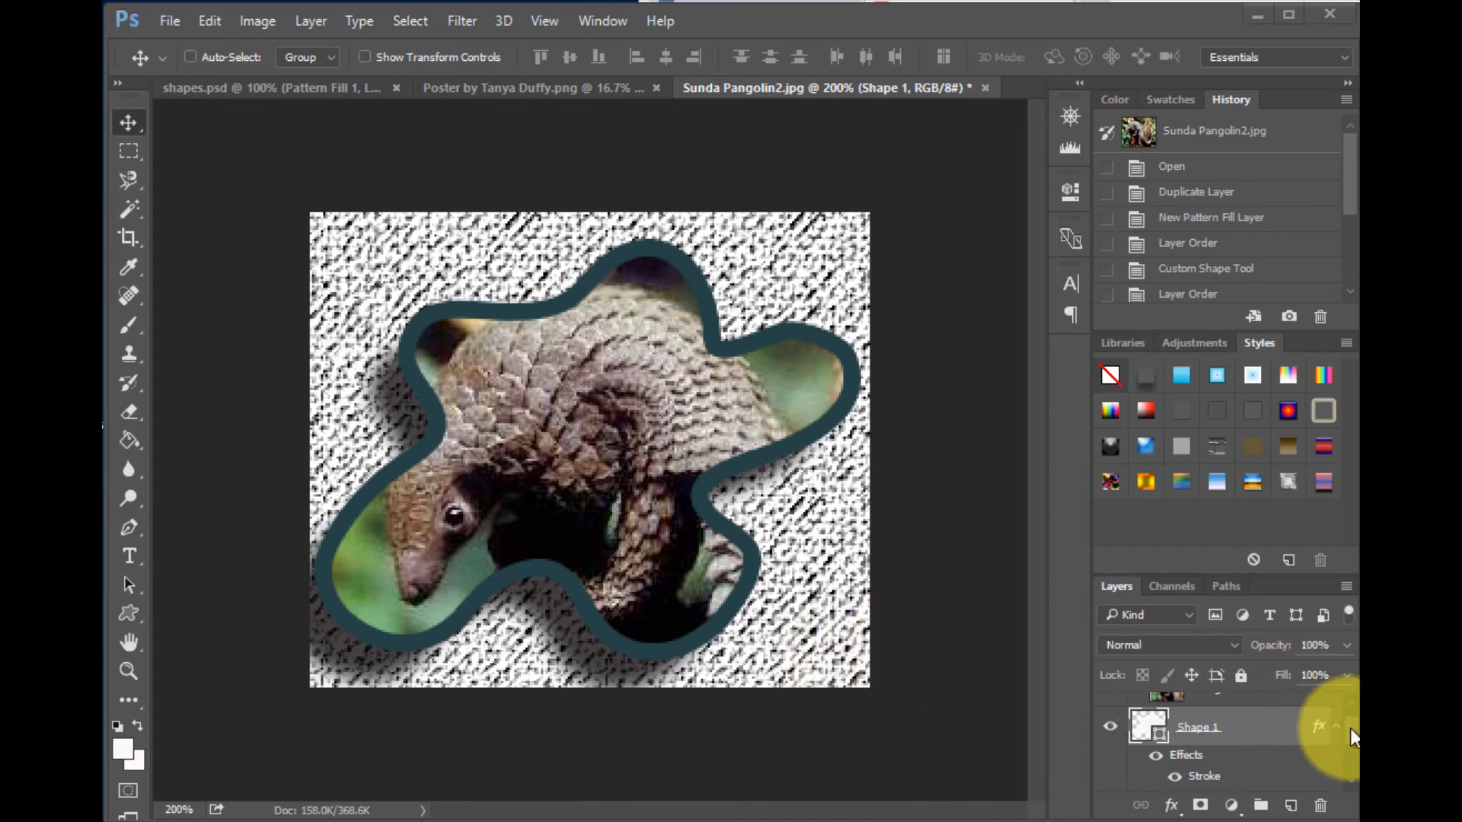
- Add a Solid Color fill layer above Pattern Fill 1 using the near-white colour f5f6f8
drag(1350, 730, 1349, 755)
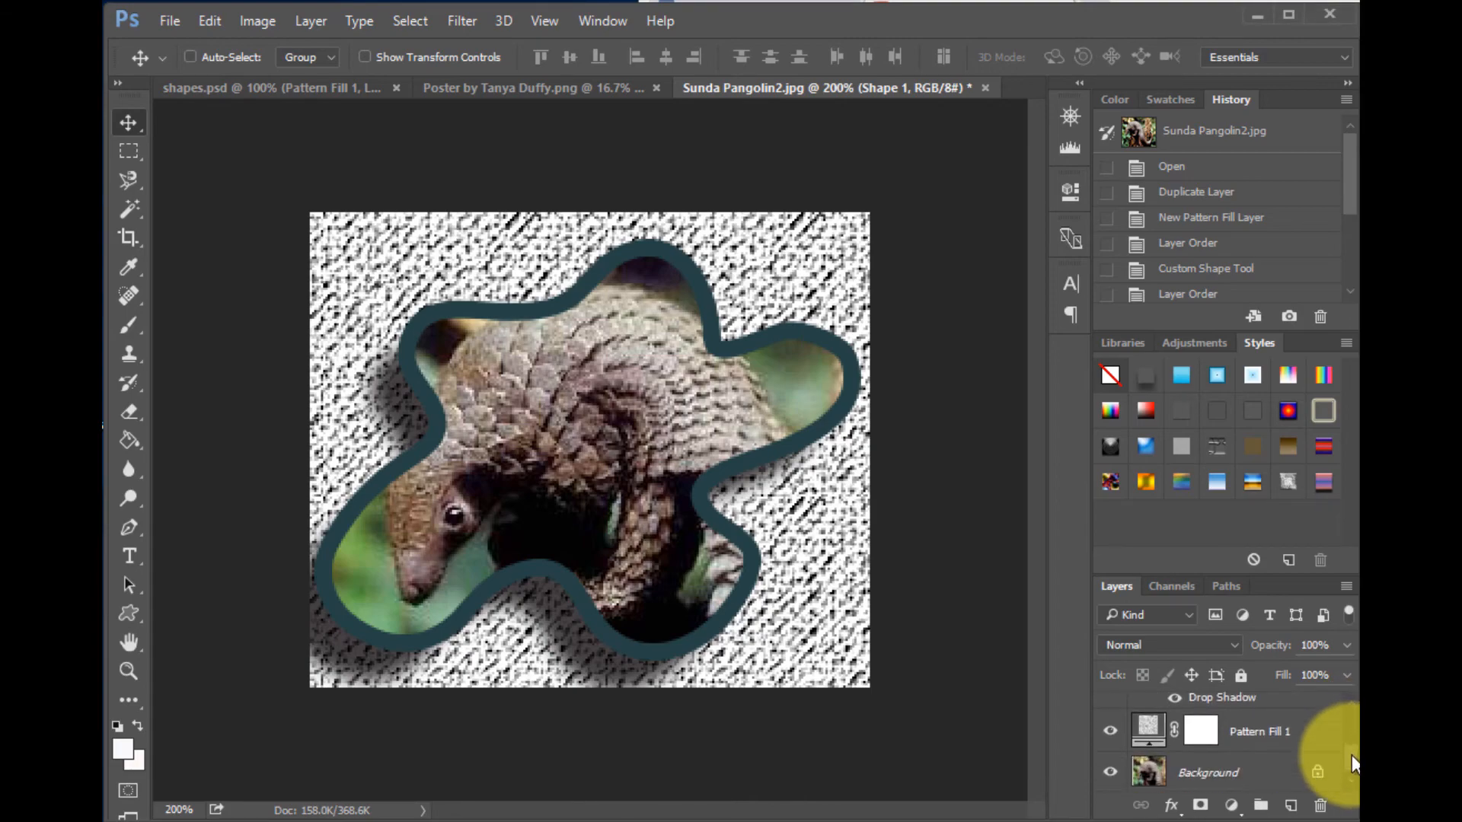
click(1246, 732)
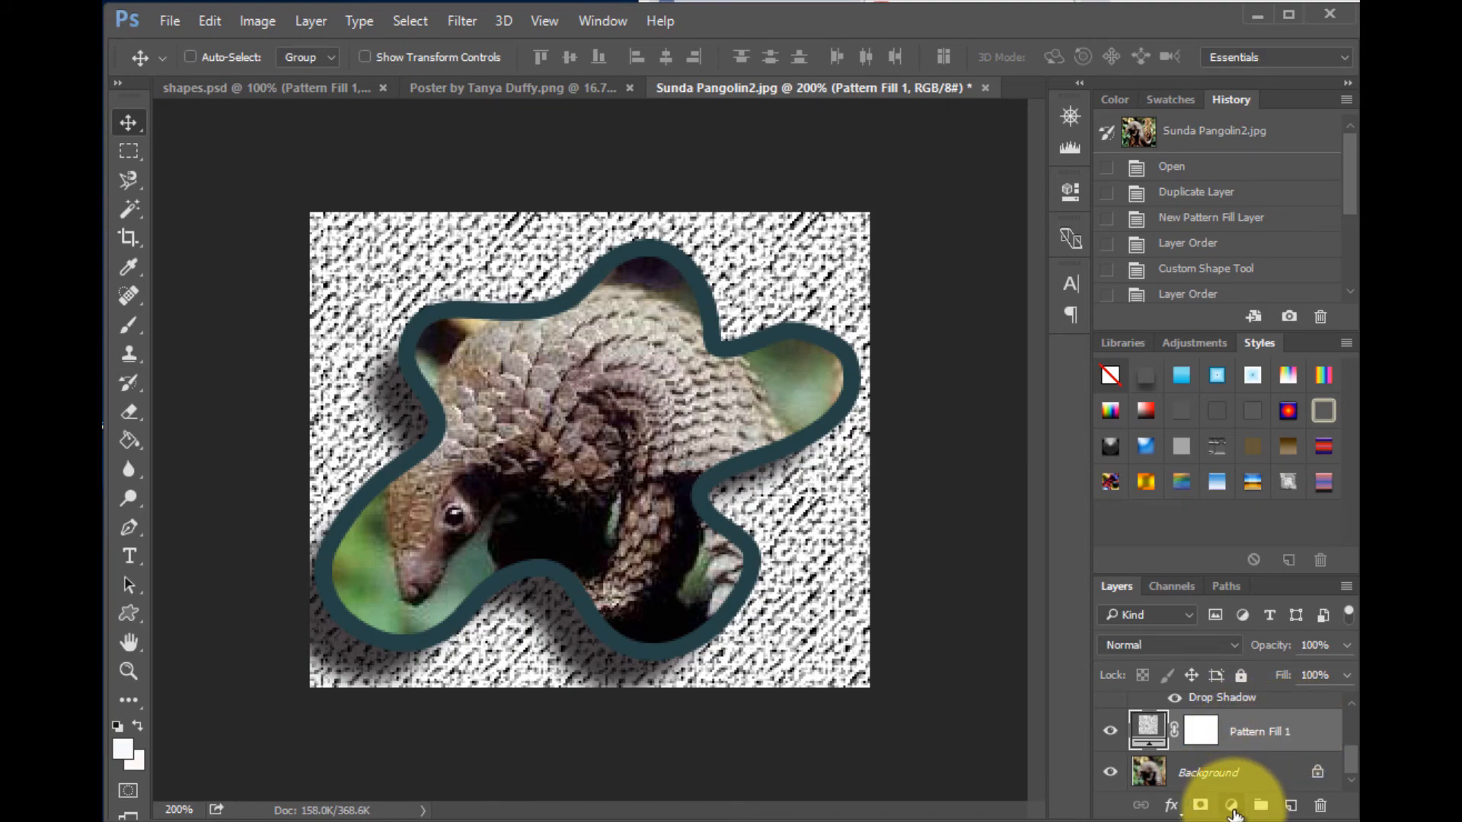
click(1231, 805)
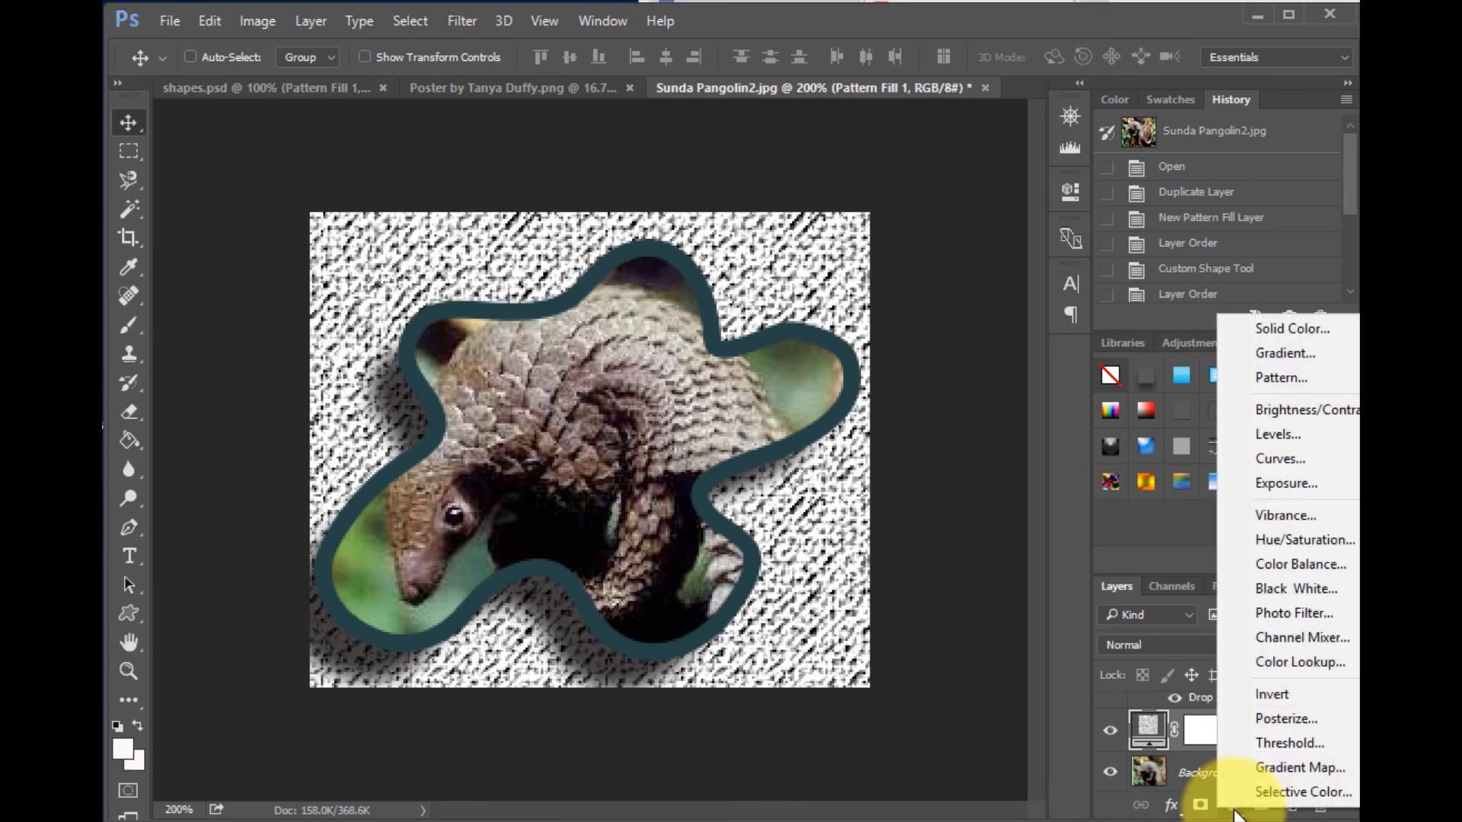
click(1291, 337)
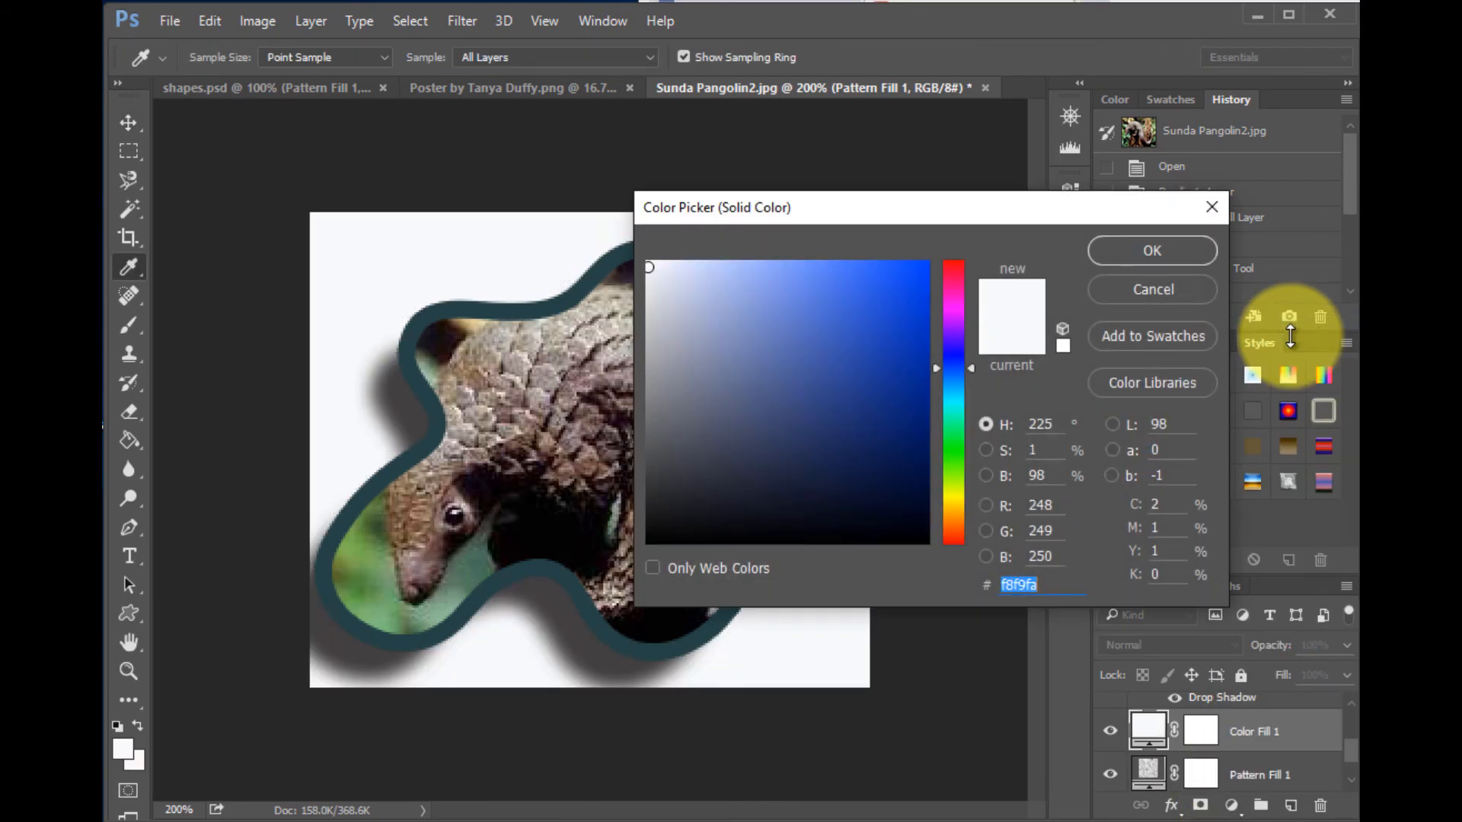
drag(874, 391, 650, 268)
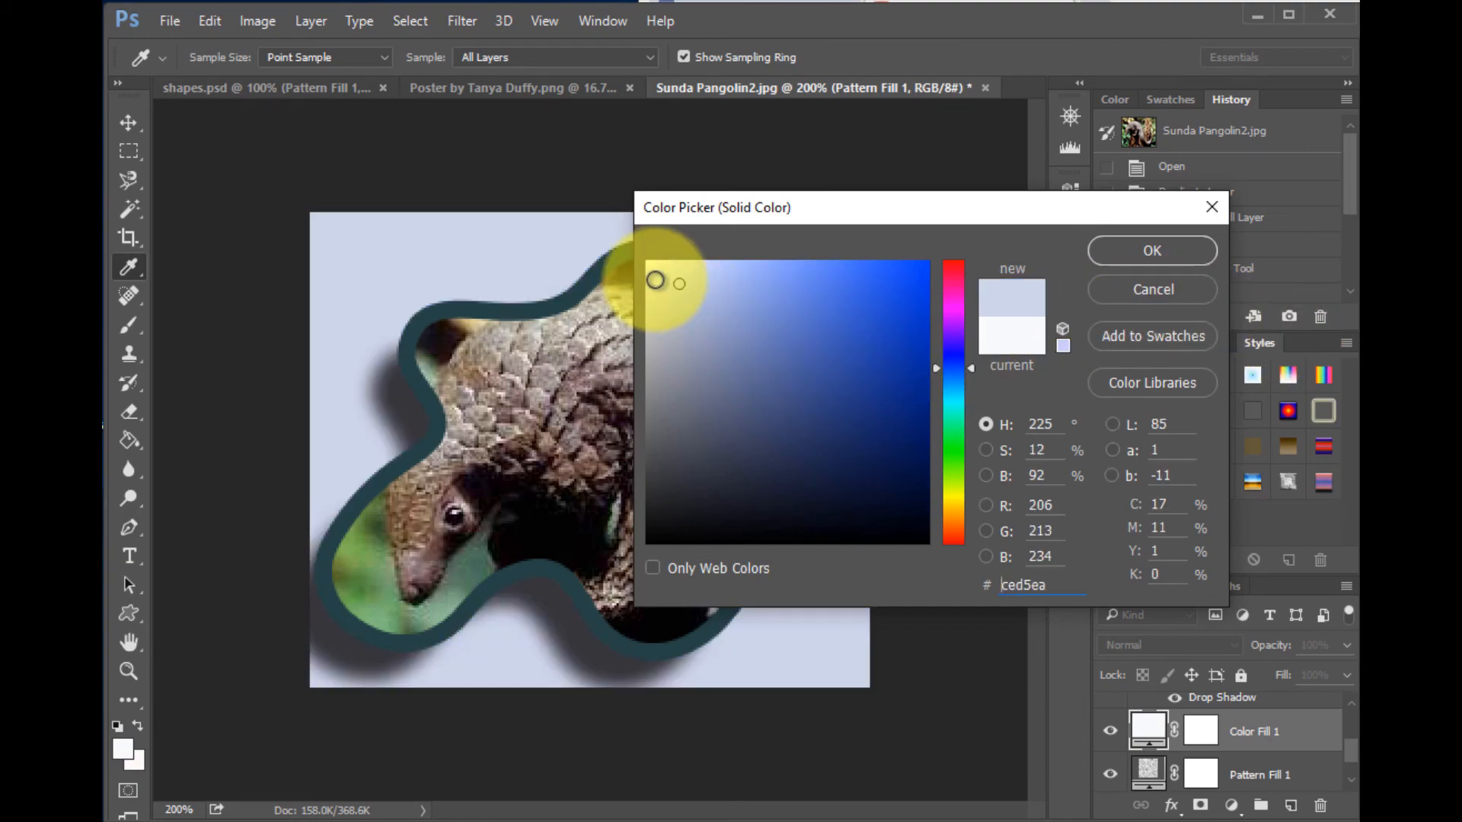
click(1170, 256)
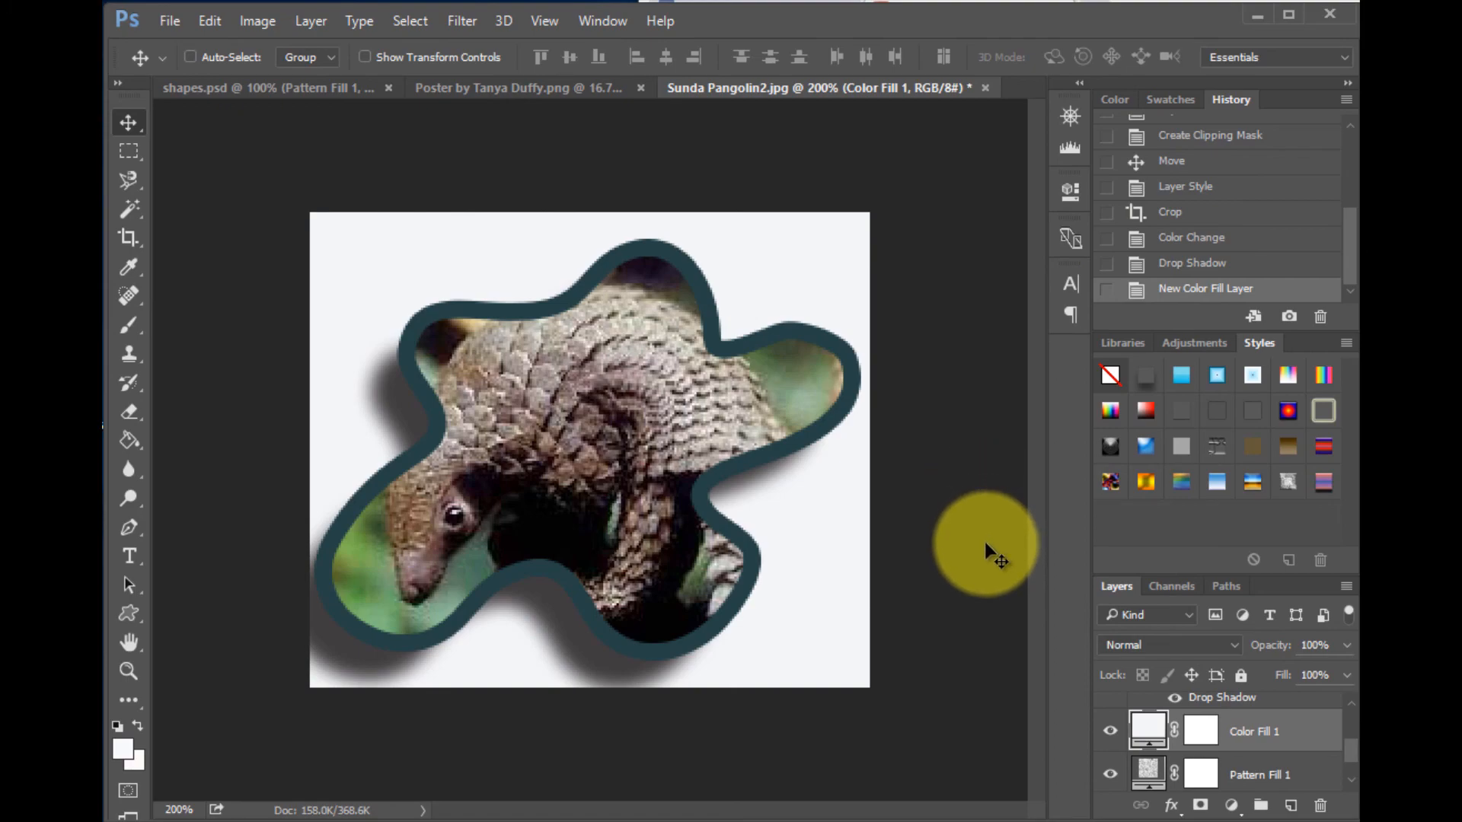
- Delete the Pattern Fill 1 layer
click(1231, 773)
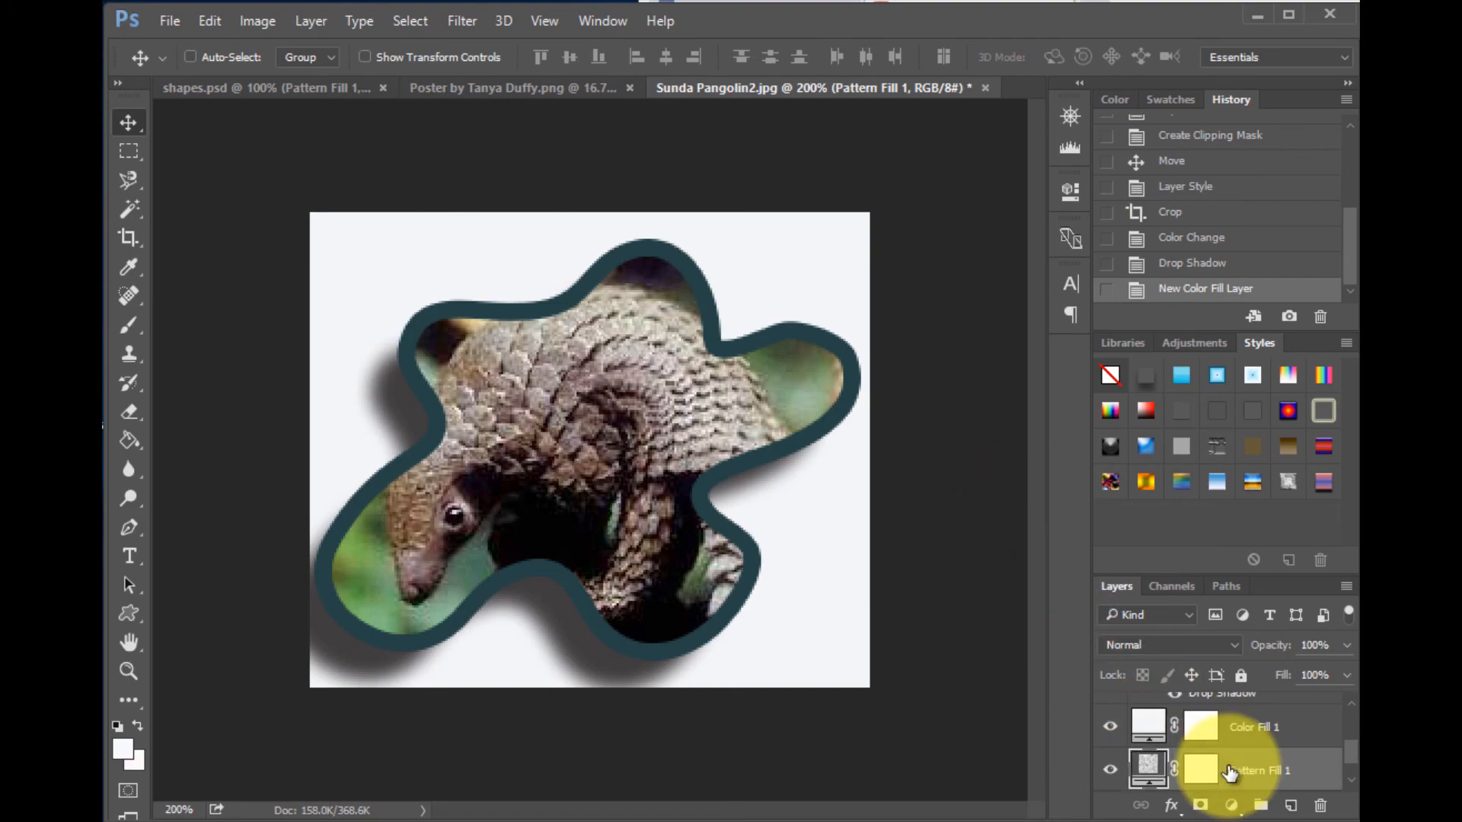
click(1321, 806)
click(512, 376)
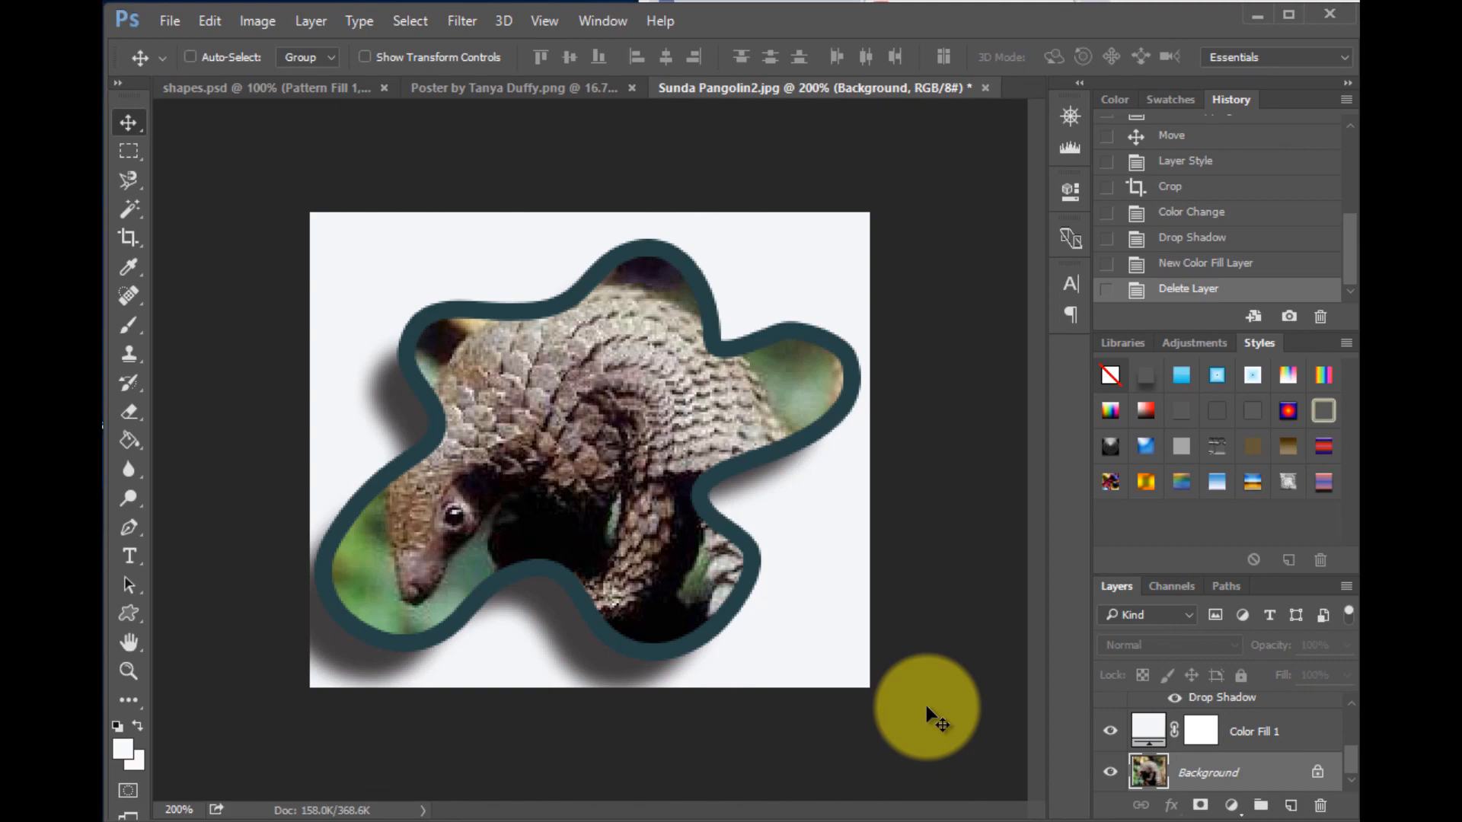